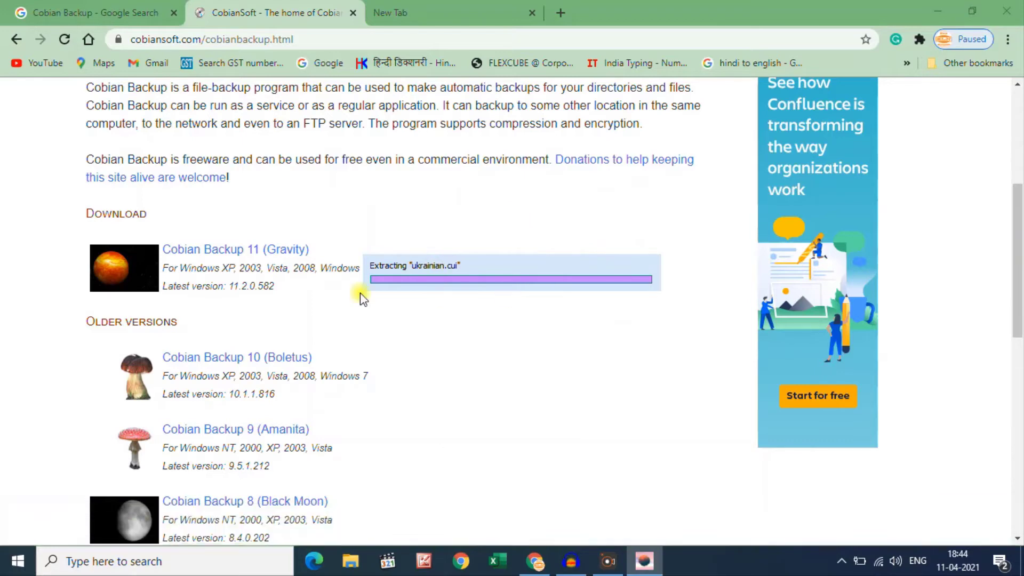
Step: Start the Cobian Backup 11 setup in English, accept the license conditions and continue to the installation directory page
scroll(360, 293, "up", 5)
left_click_drag(473, 133, 261, 91)
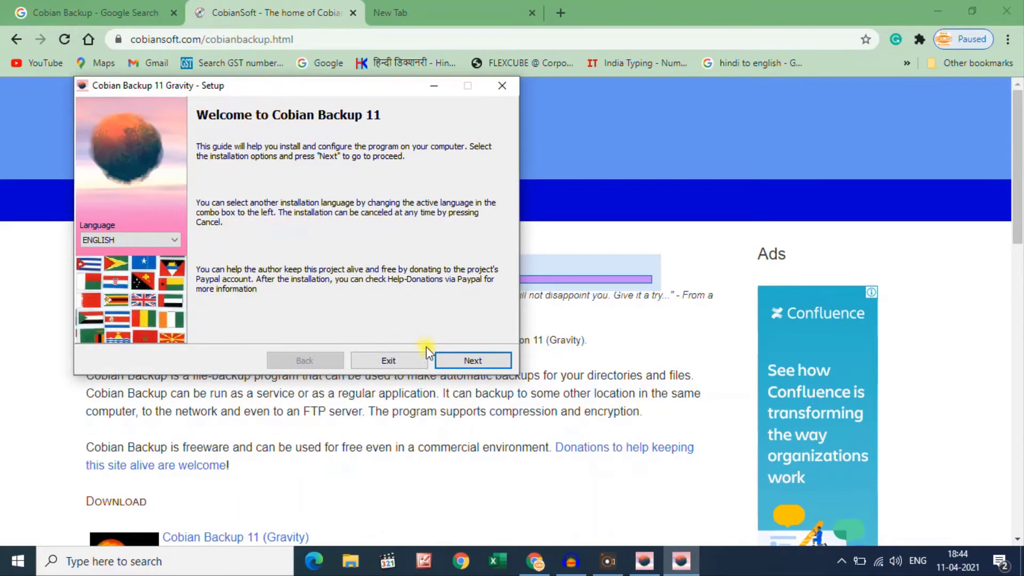
left_click(475, 359)
left_click(203, 322)
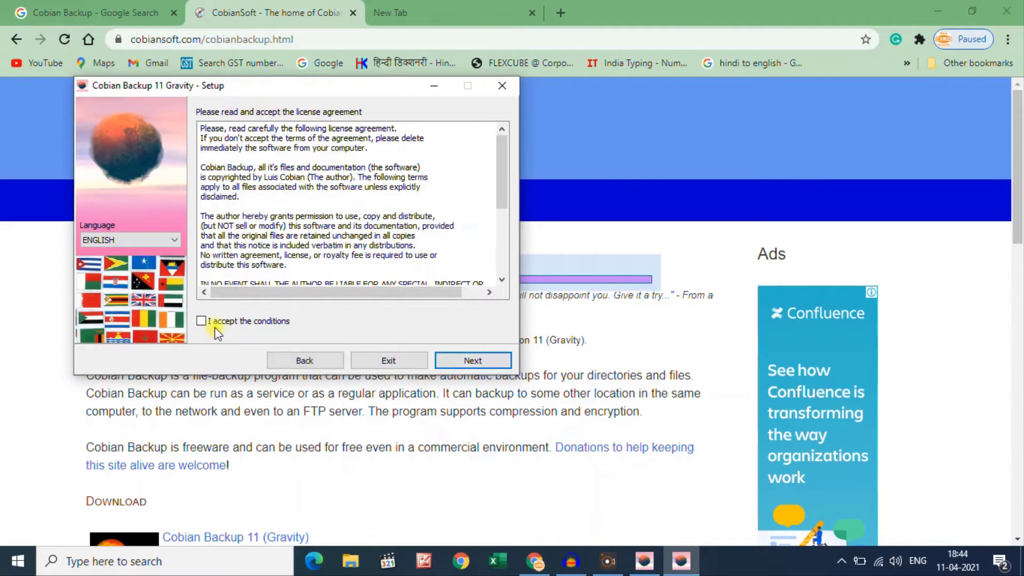
scroll(450, 281, "down", 3)
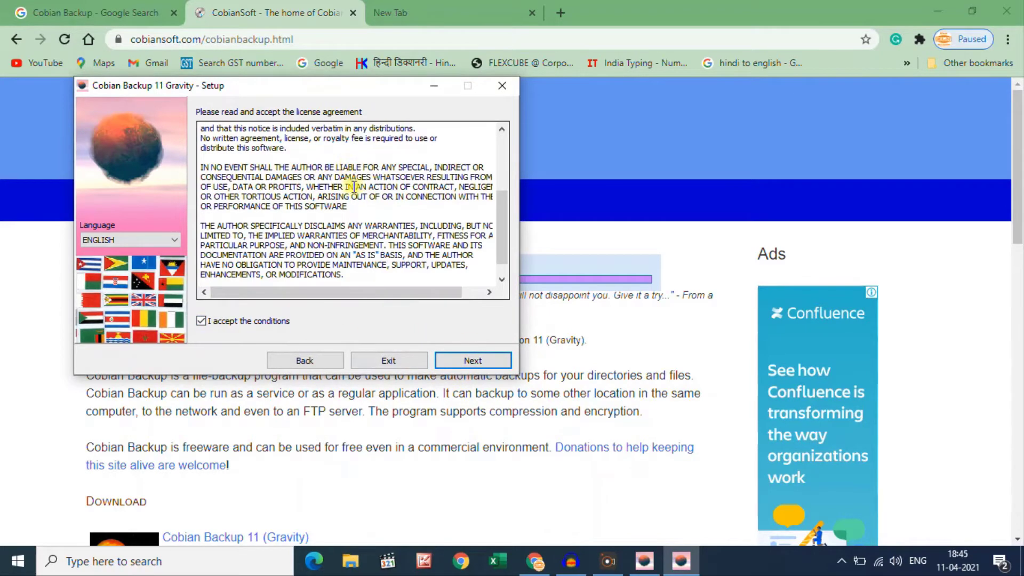
scroll(359, 210, "up", 3)
left_click(484, 361)
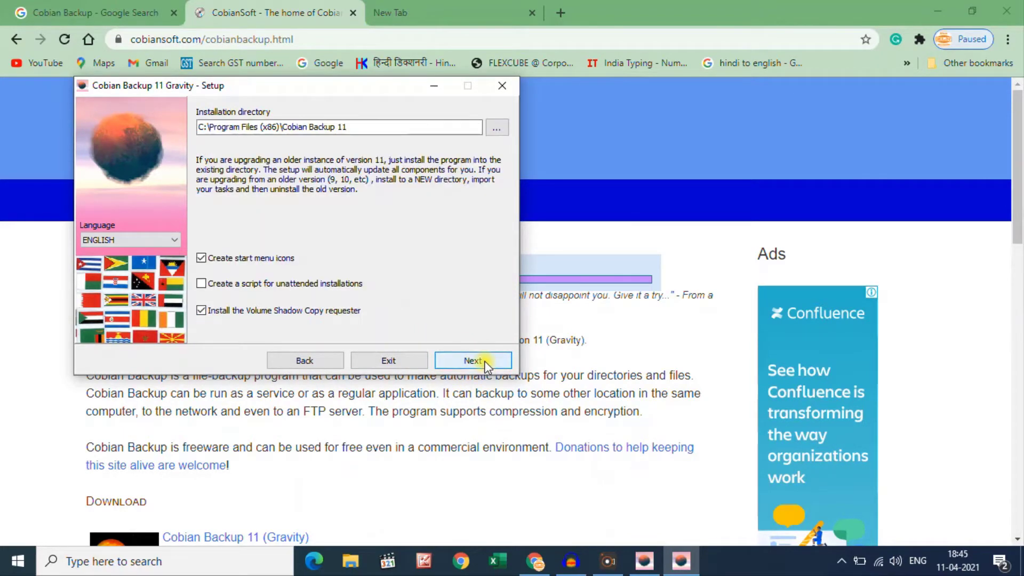
Step: Keep the default installation directory and install the program as a service that uses the local System account
left_click(458, 363)
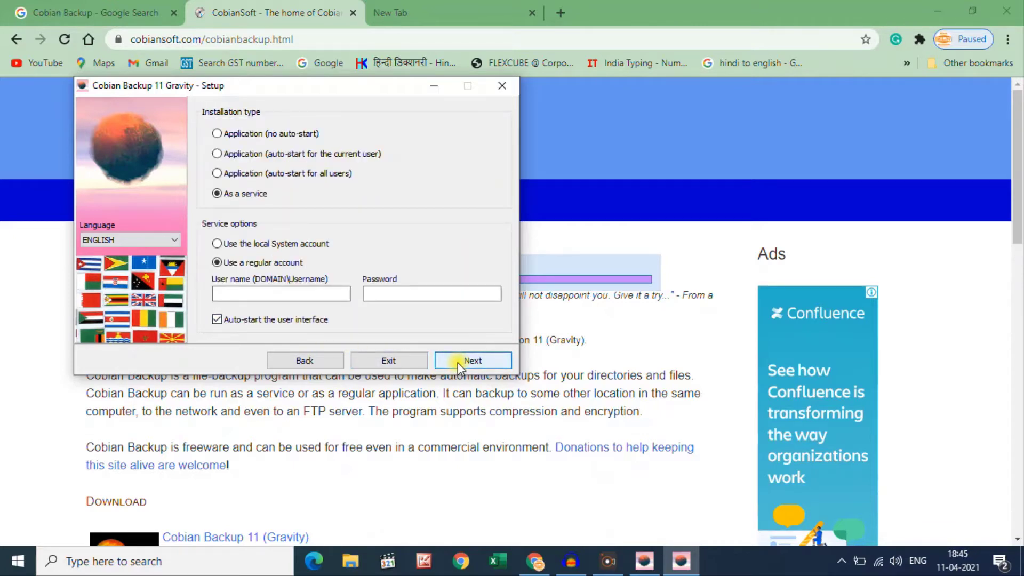
left_click(255, 244)
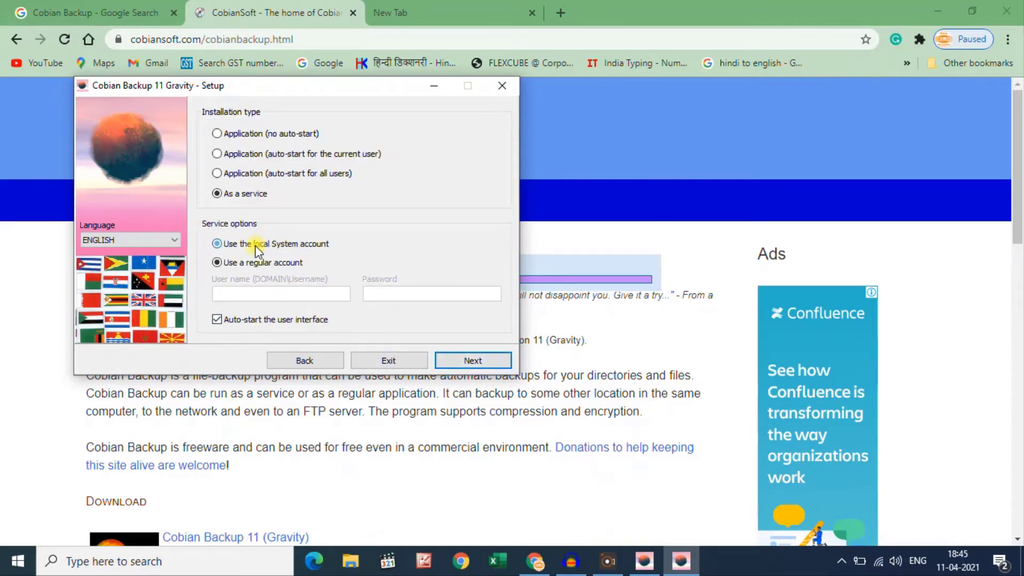
left_click(468, 362)
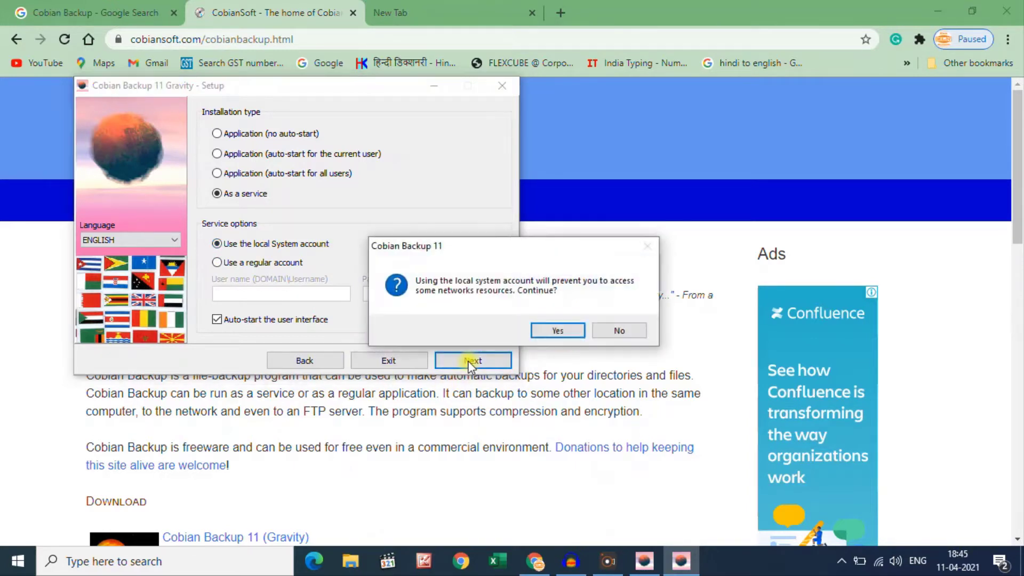
left_click(559, 330)
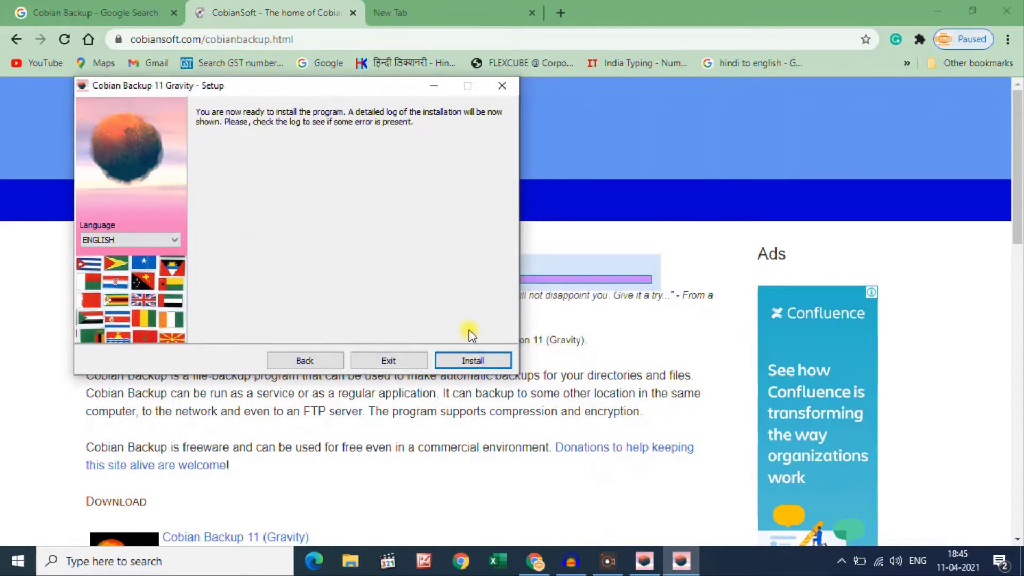
left_click(478, 360)
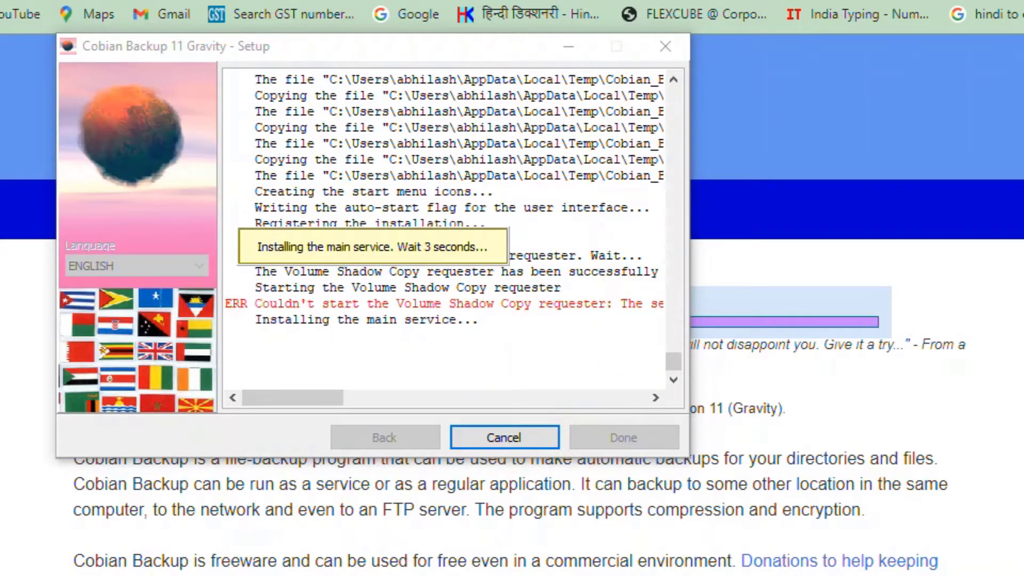
mouse_move(297, 357)
left_mouse_down()
mouse_move(330, 467)
mouse_move(717, 469)
mouse_move(705, 470)
left_mouse_up()
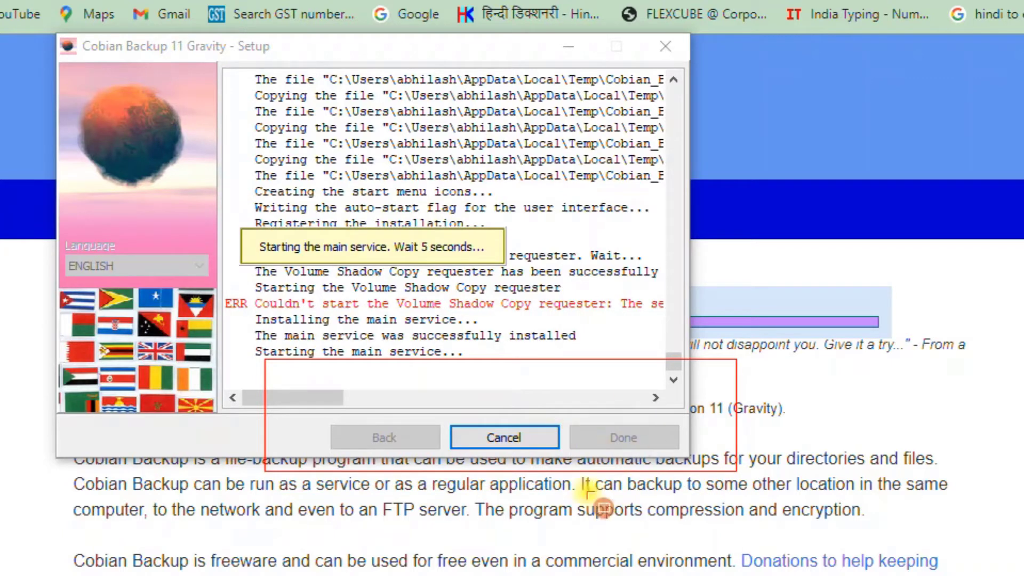
mouse_move(562, 393)
left_mouse_down()
mouse_move(591, 489)
mouse_move(720, 475)
left_mouse_up()
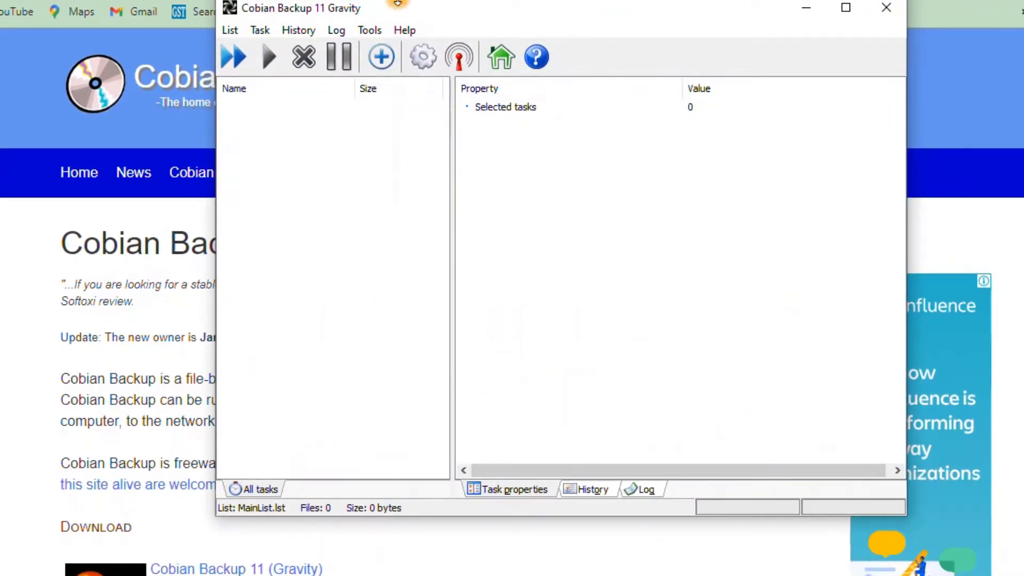
left_click_drag(490, 6, 305, 0)
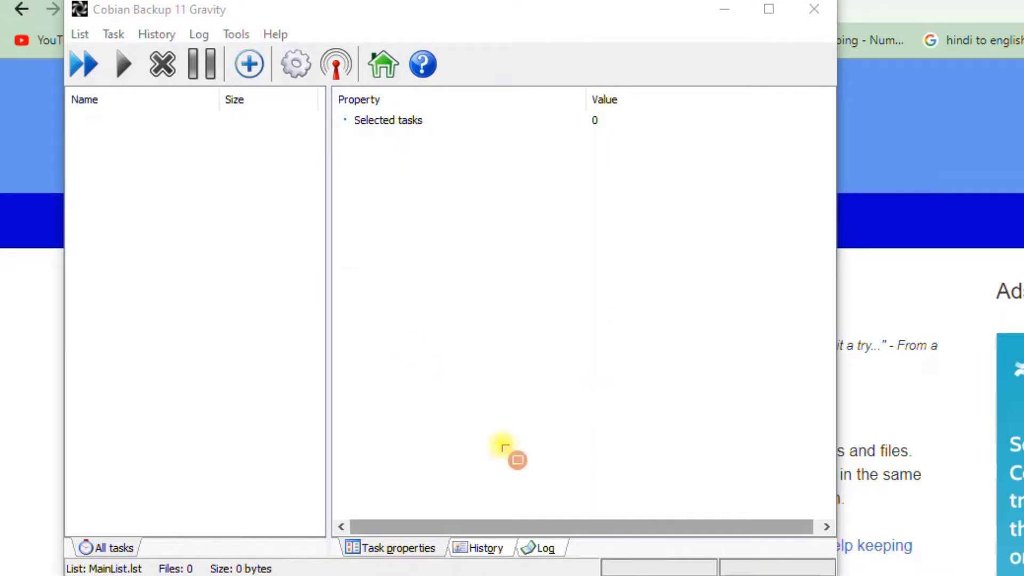
left_click_drag(207, 19, 286, 106)
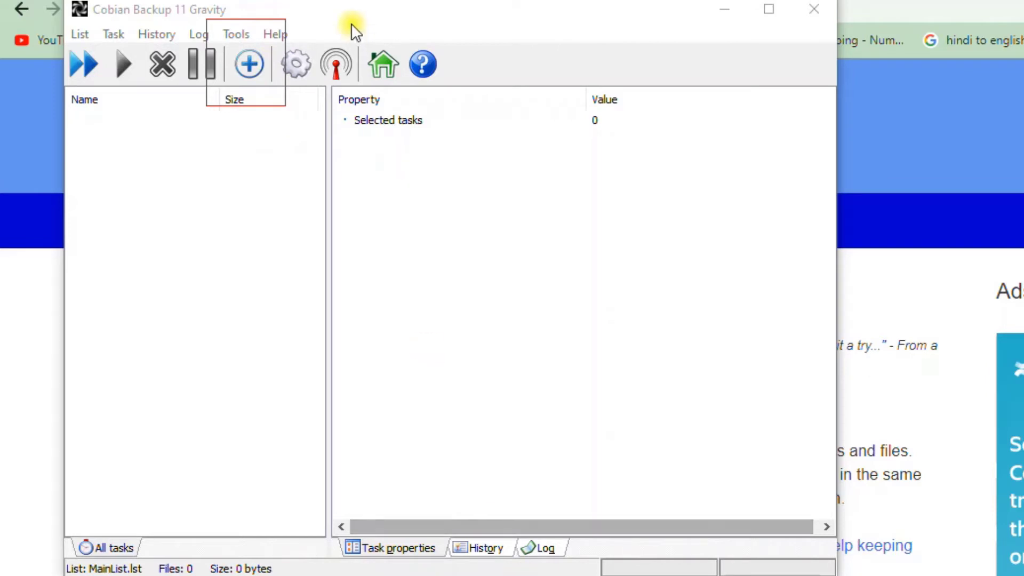
key("Escape")
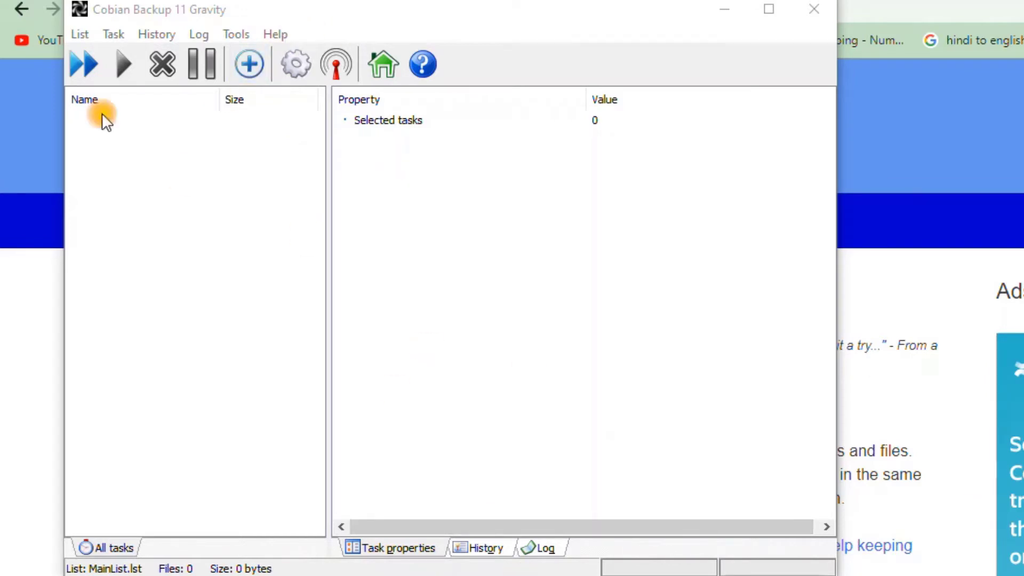
Step: Create a new backup task and name it "a1 grow"
left_click(250, 63)
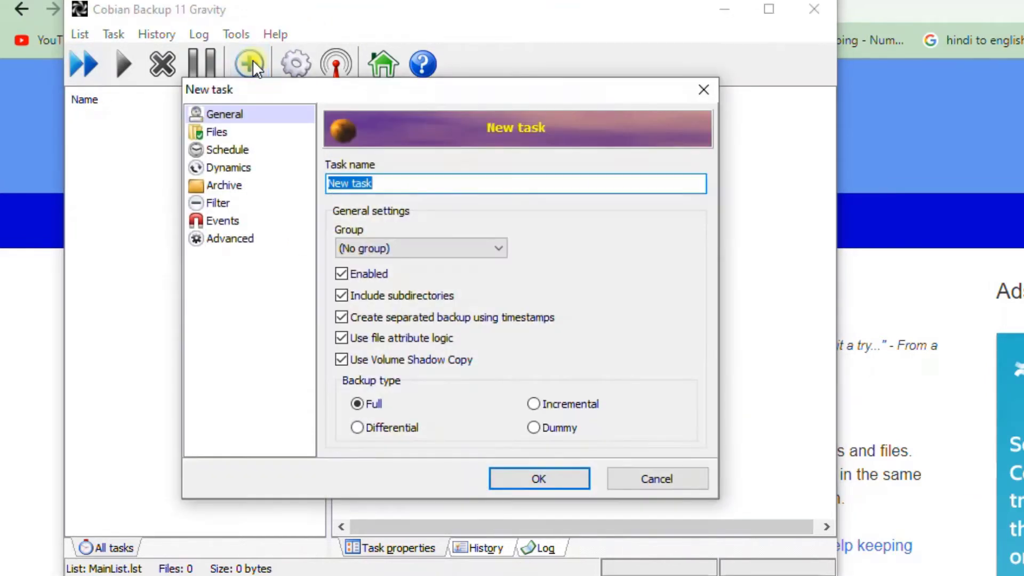
key("BackSpace")
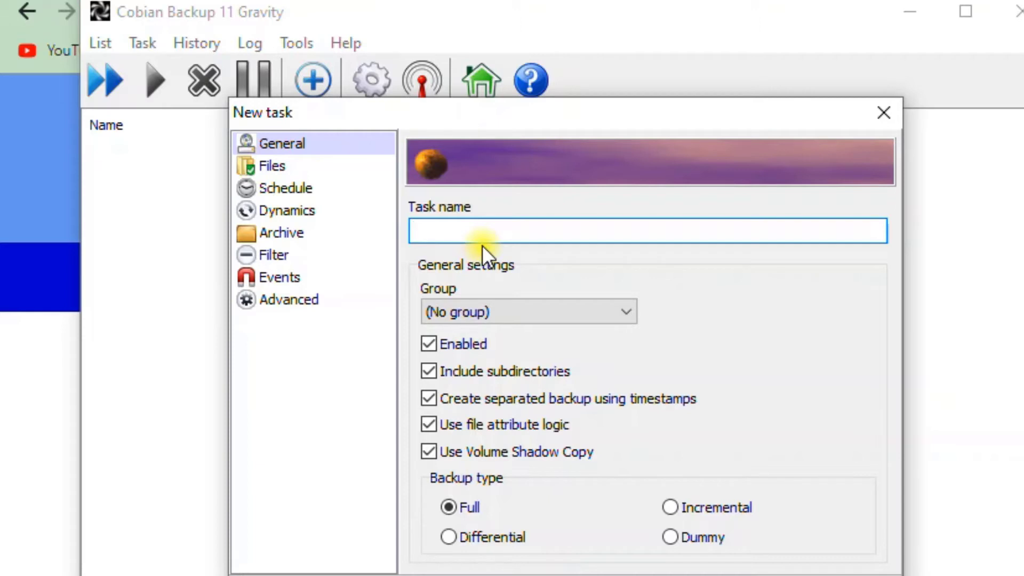
type("a1 gro")
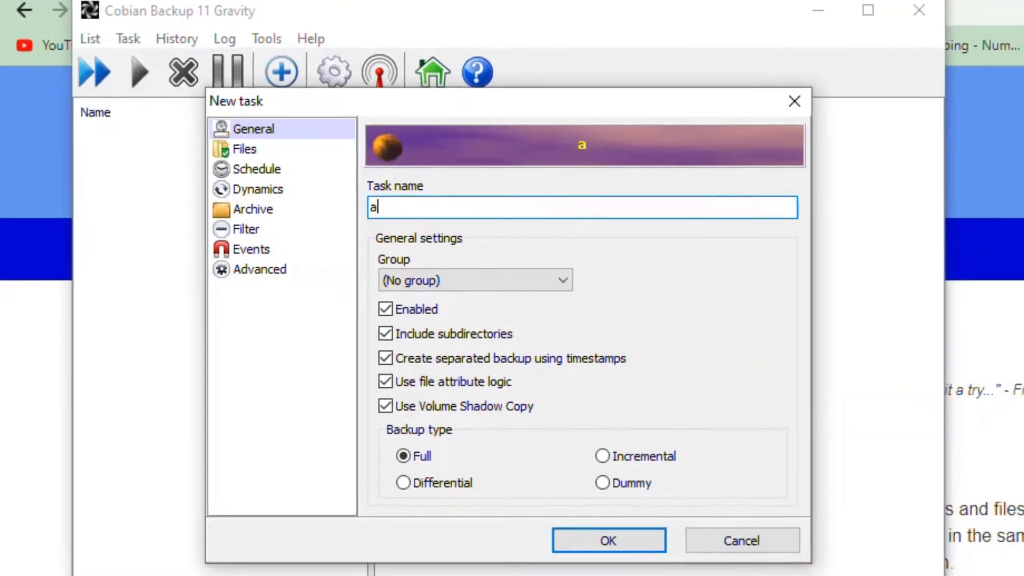
type("w")
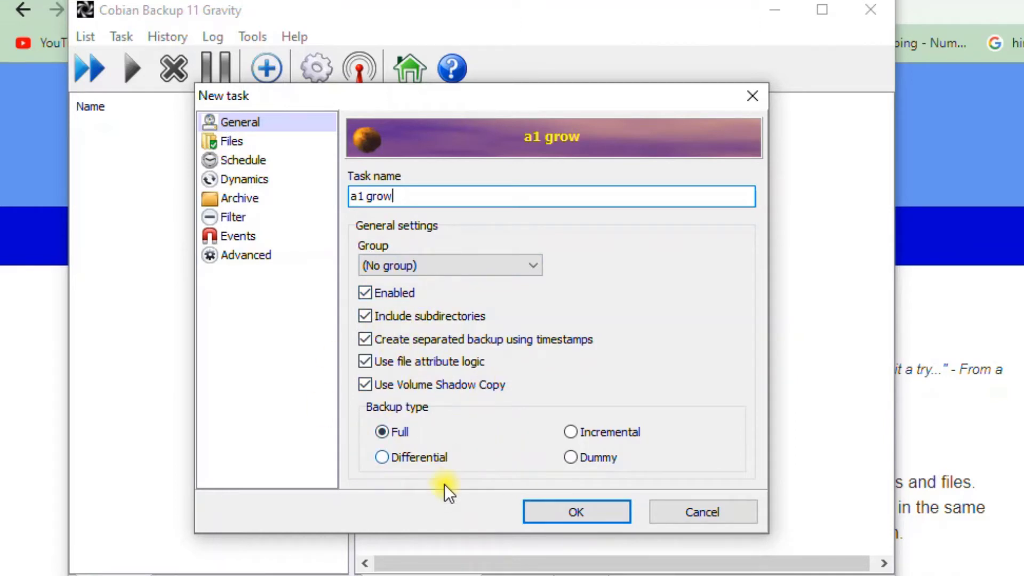
Step: Add the "excel study" folder on Local Disk (E:) as the task's source directory
left_click(227, 144)
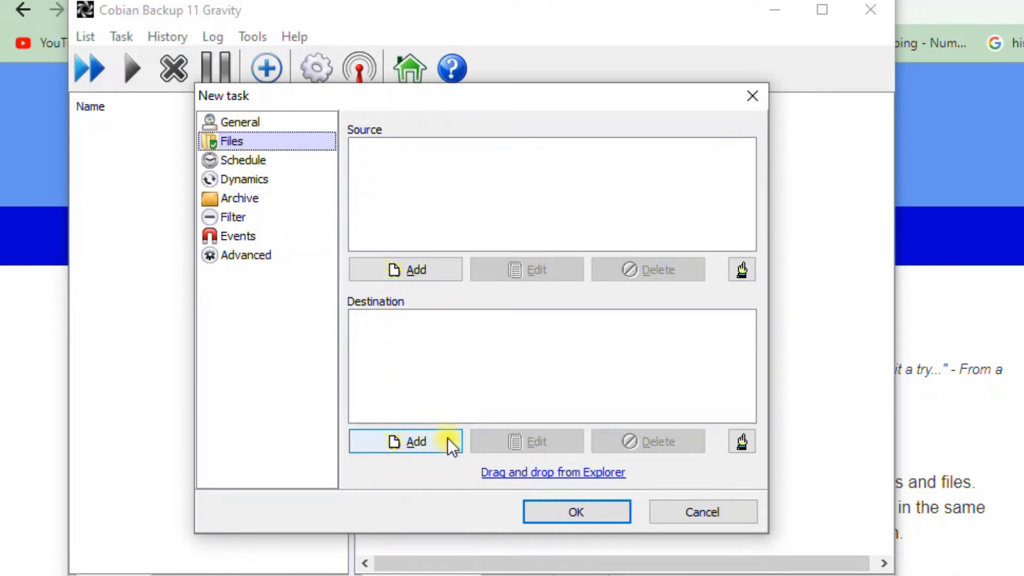
left_click(416, 272)
left_click(404, 322)
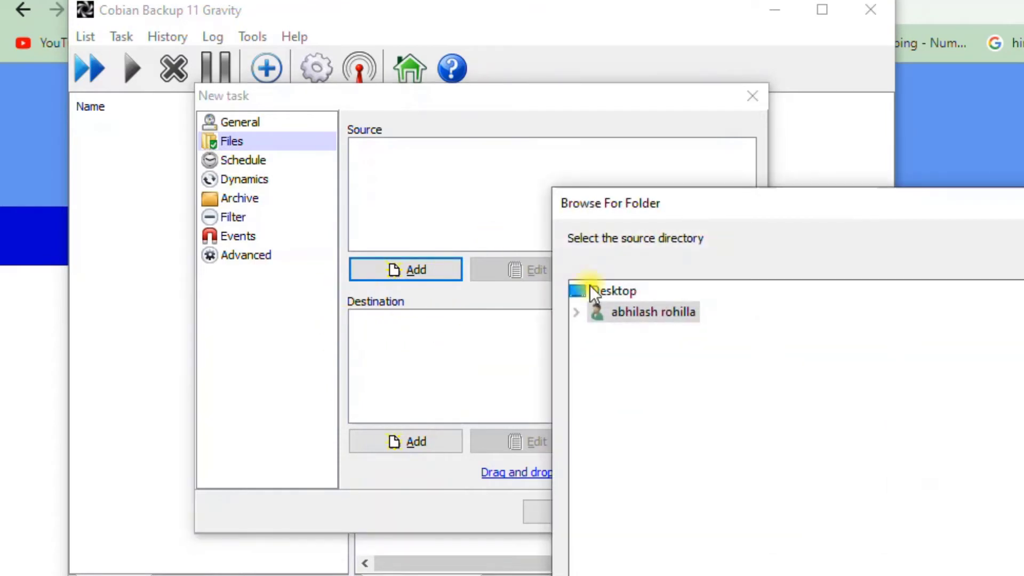
left_click_drag(719, 203, 530, 60)
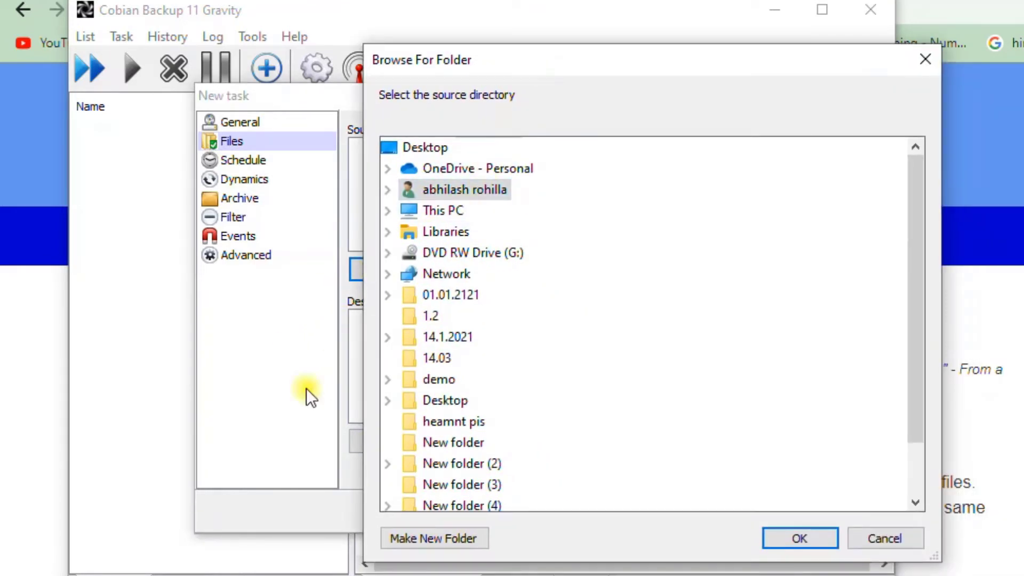
left_click(385, 210)
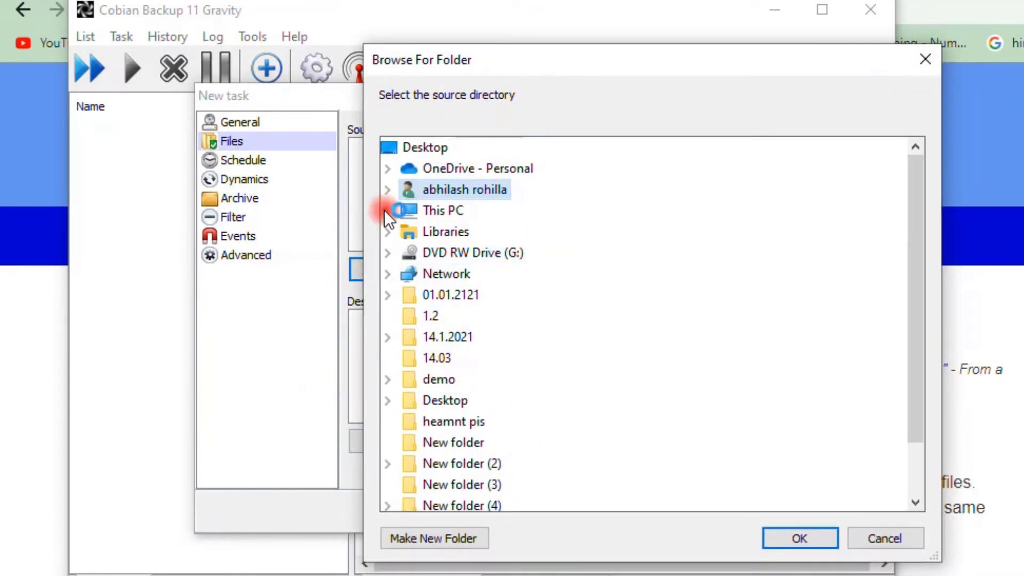
scroll(417, 421, "down", 2)
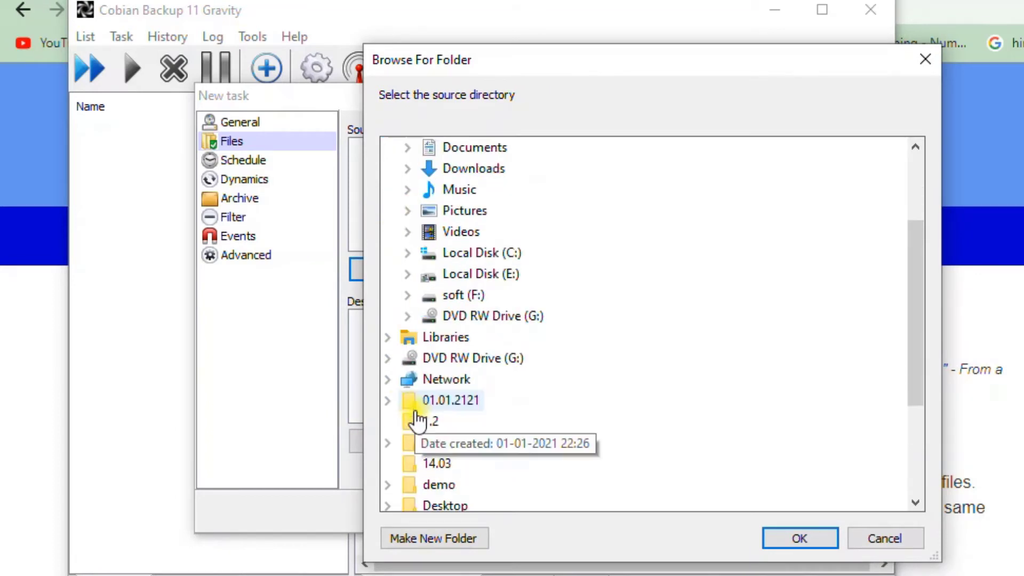
left_click(405, 274)
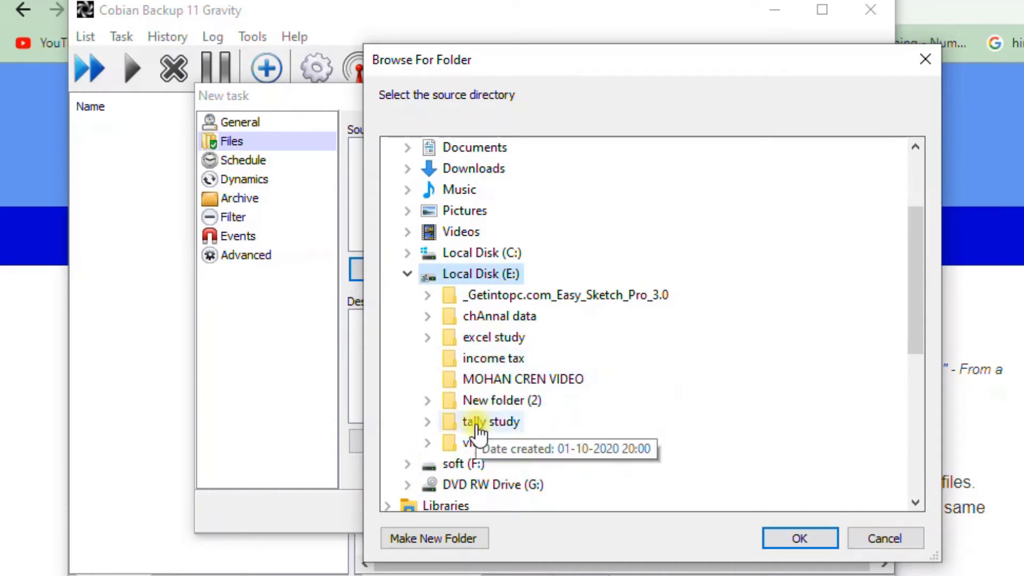
double_click(485, 338)
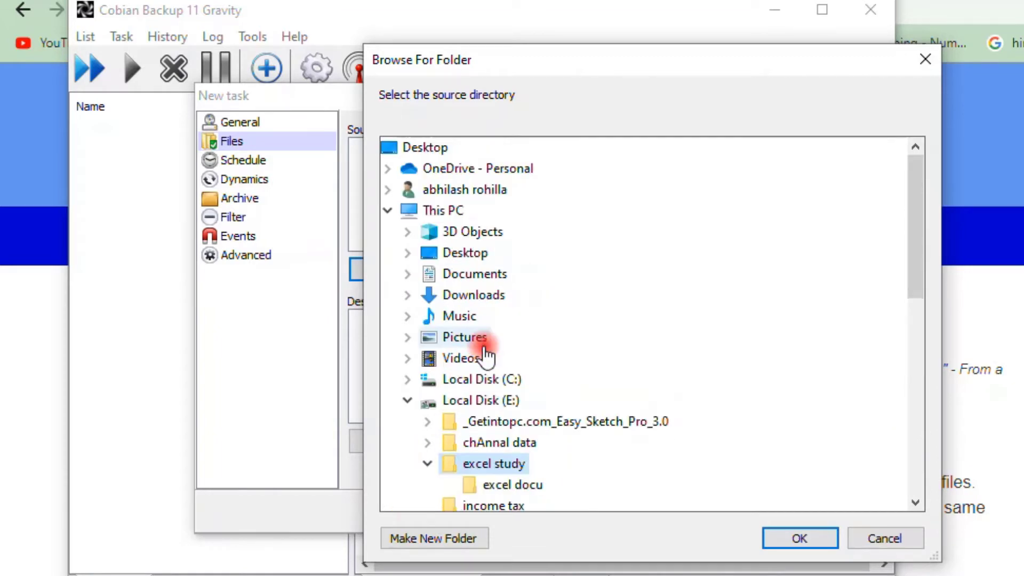
left_click(778, 535)
Step: Add the Documents folder in OneDrive - Personal as the task's destination directory
left_click(413, 443)
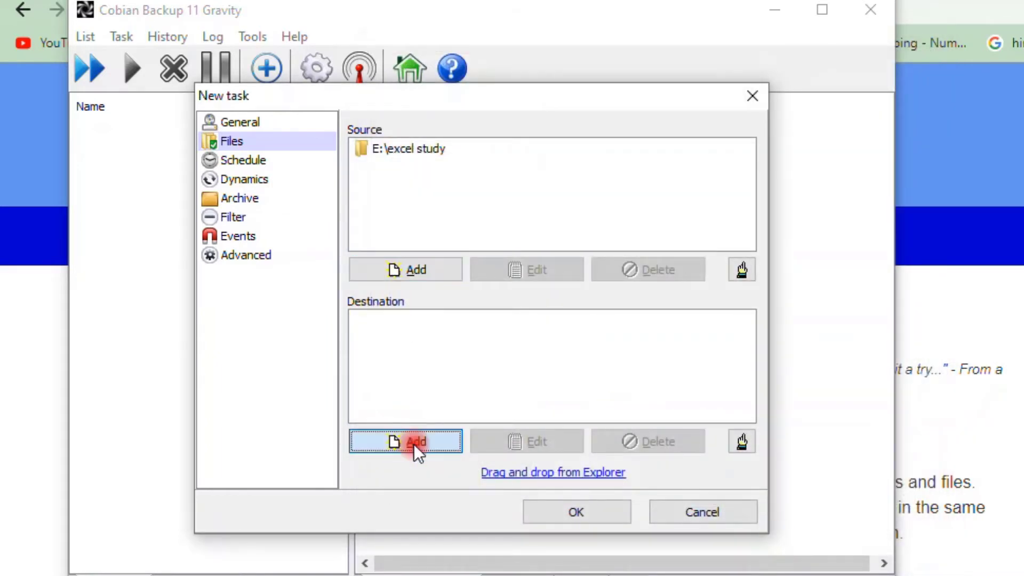
left_click(410, 467)
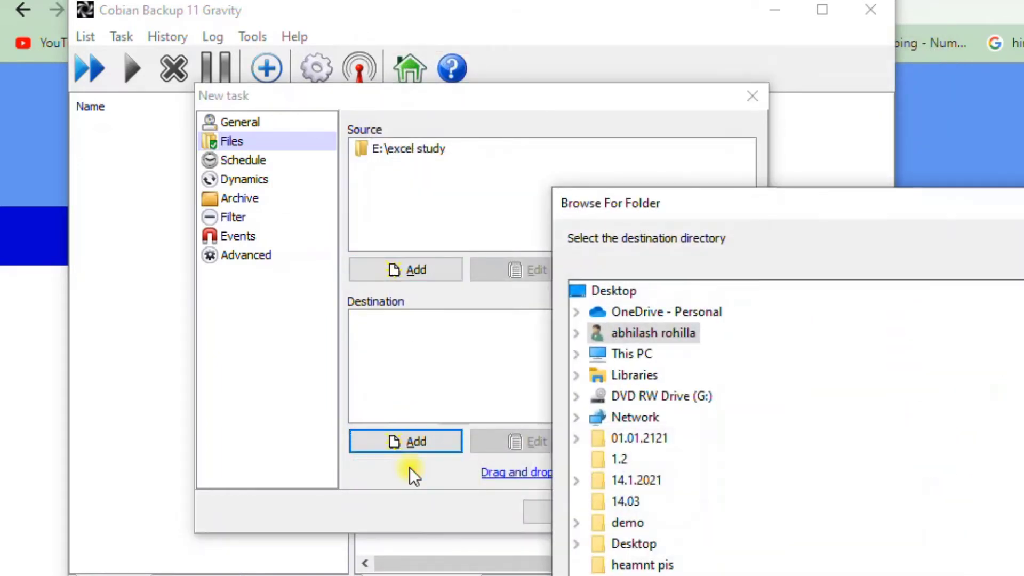
left_click_drag(696, 204, 484, 50)
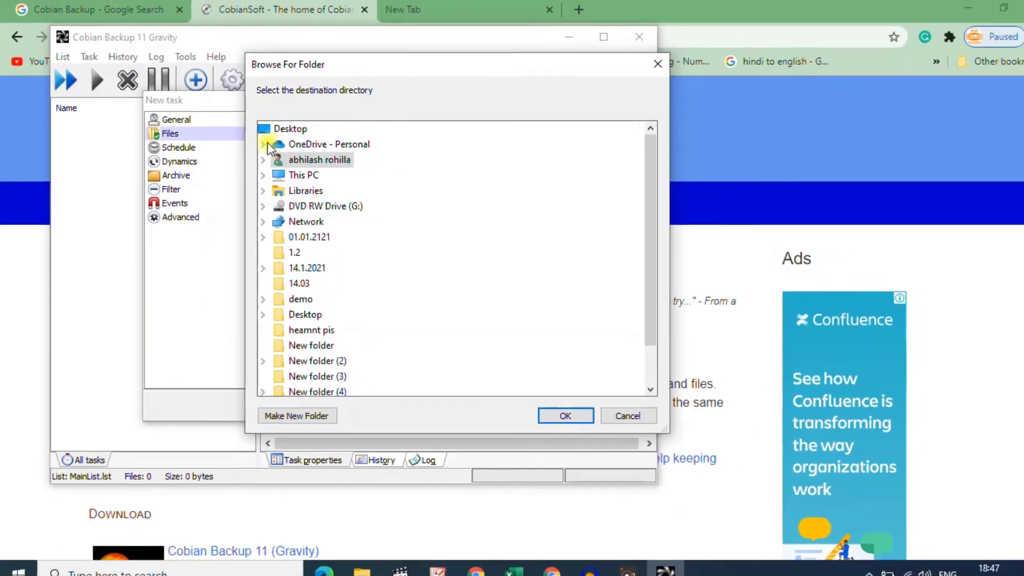
left_click(358, 156)
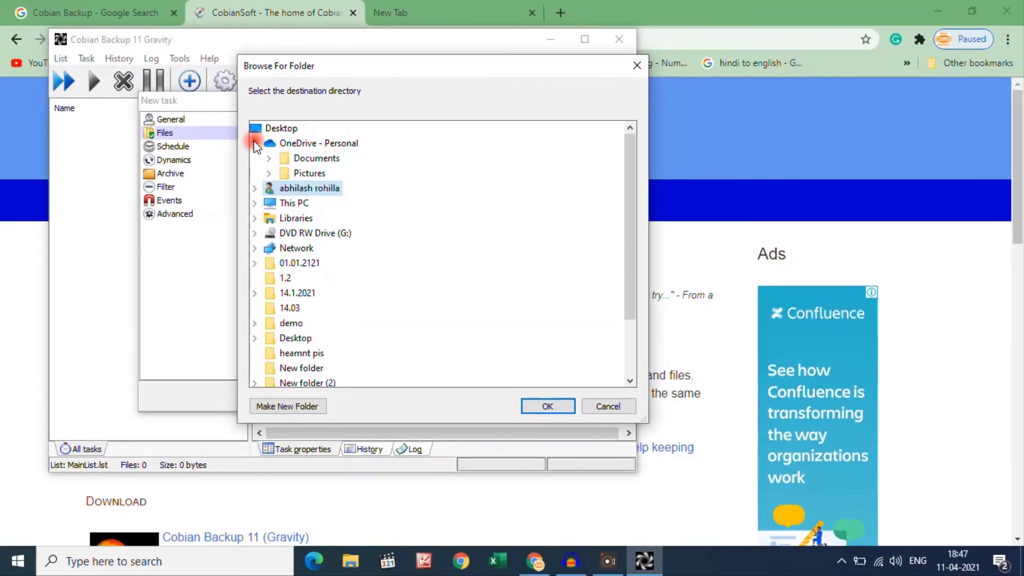
left_click(300, 159)
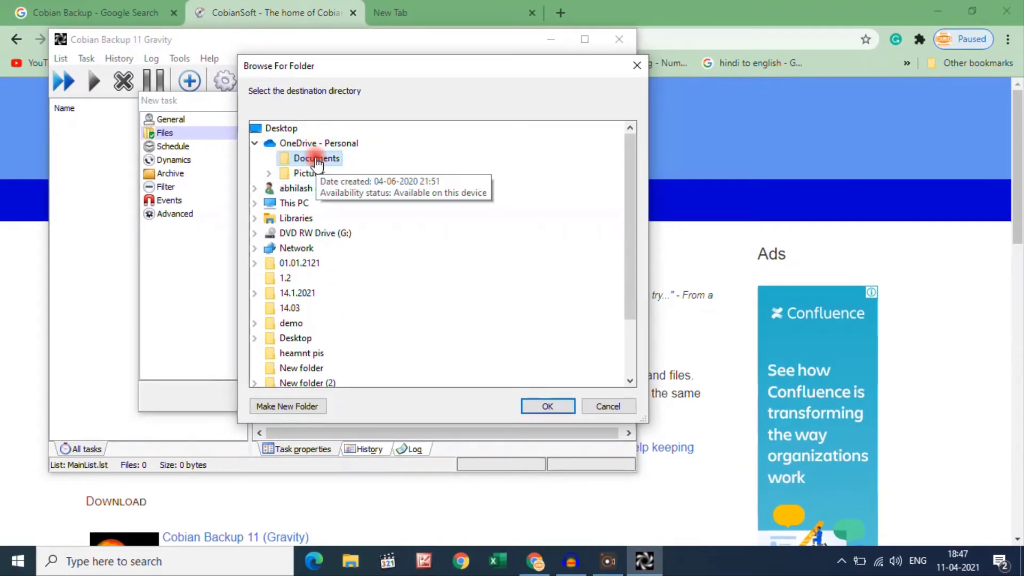
left_click(841, 561)
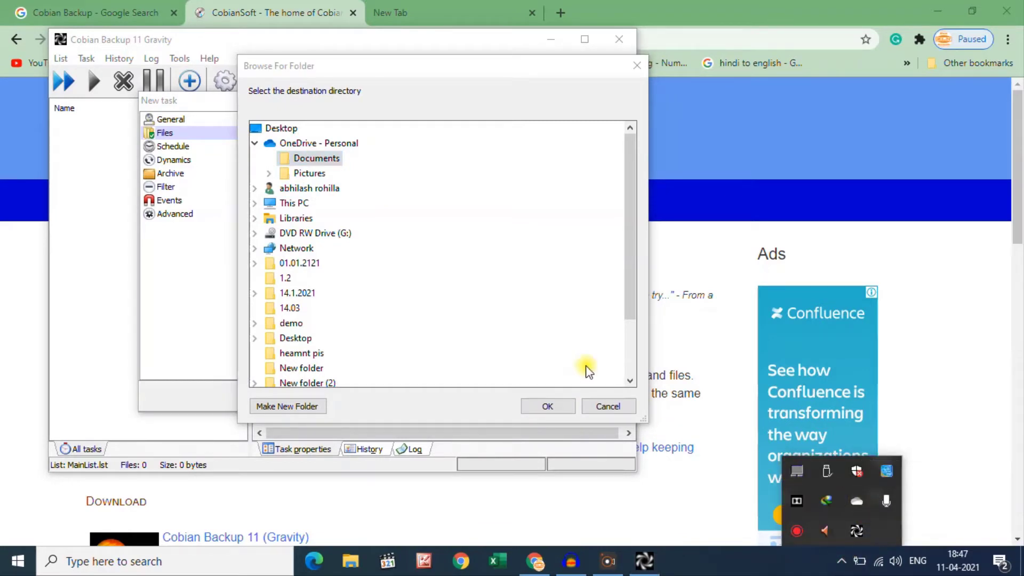
left_click(323, 162)
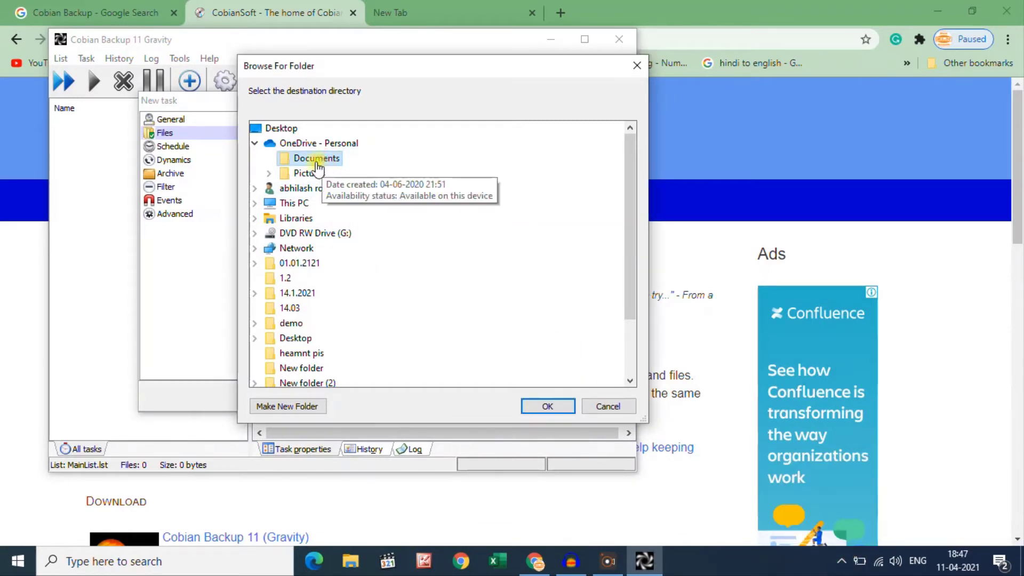
left_click(548, 406)
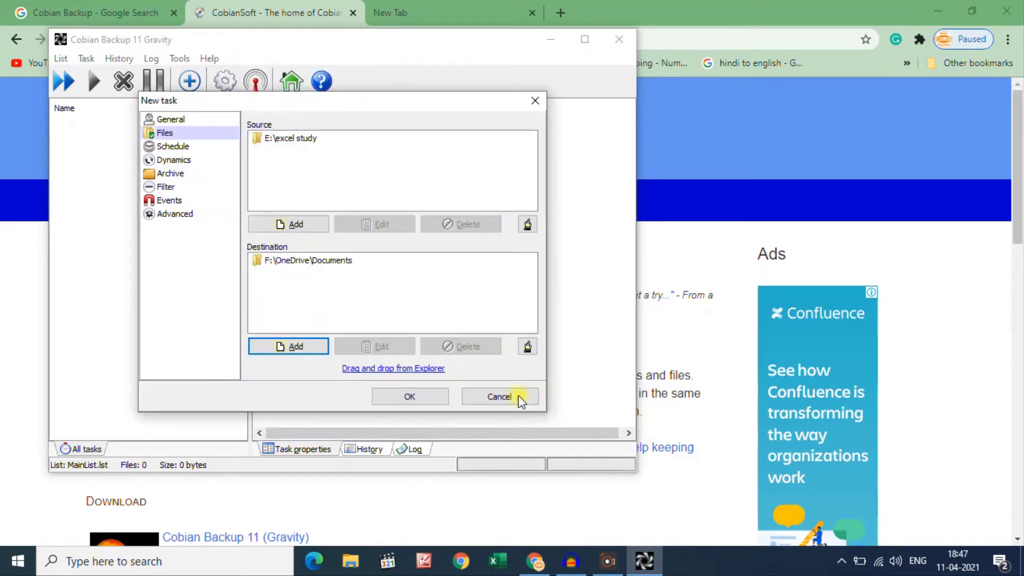
Step: Set the task's daily schedule to run at 18:49
left_click(167, 147)
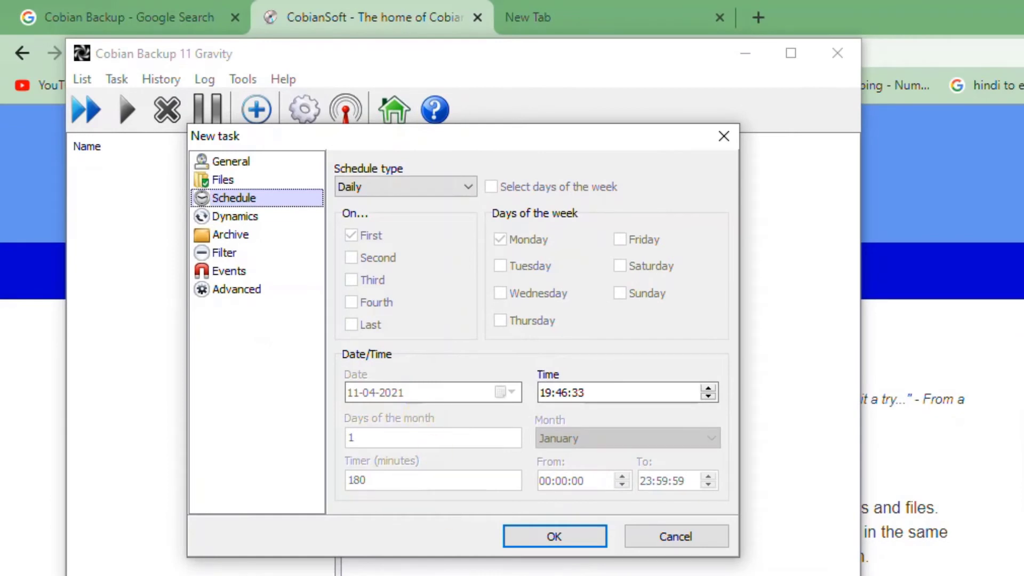
left_click(545, 393)
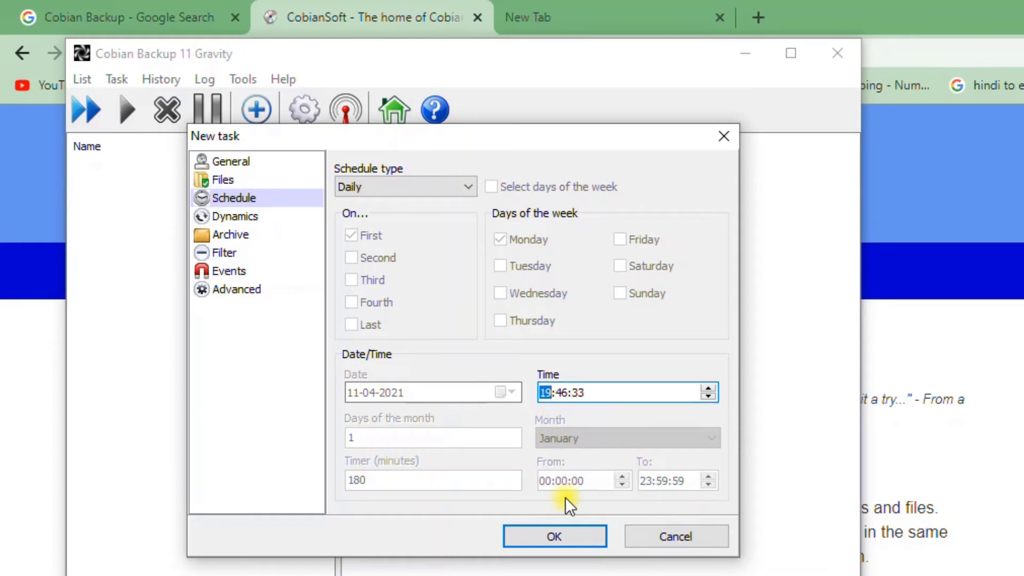
key("Down")
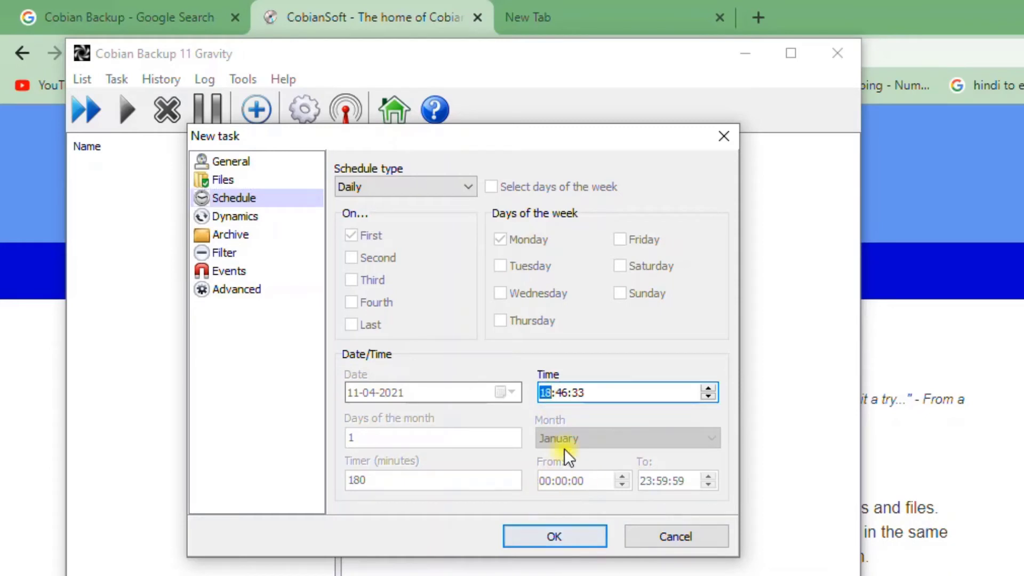
left_click(562, 393)
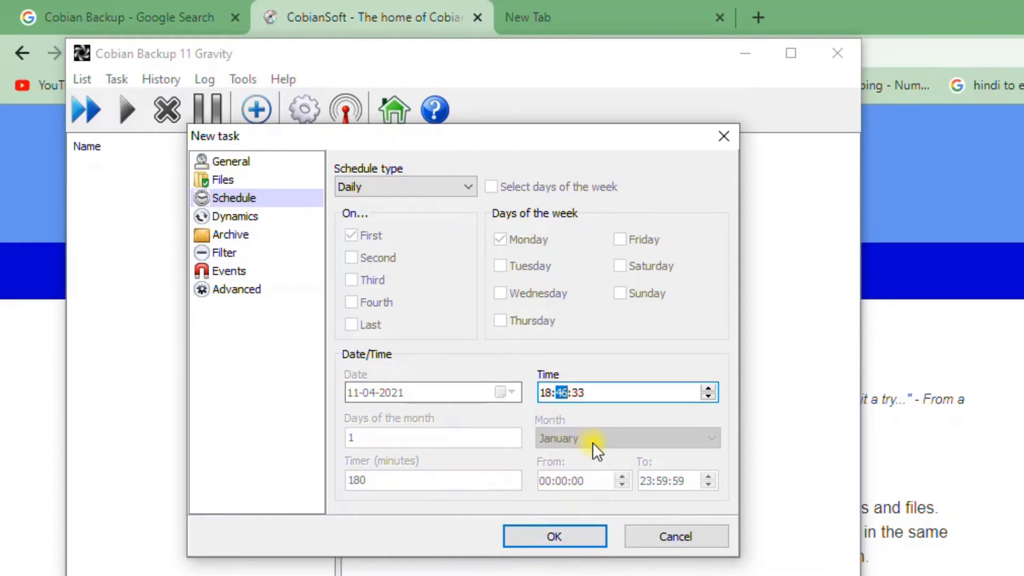
key("Up")
key("Up")
key("Up")
Step: Set the task to keep 3 full copies and archive with Zip compression and no encryption
left_click(236, 216)
double_click(361, 262)
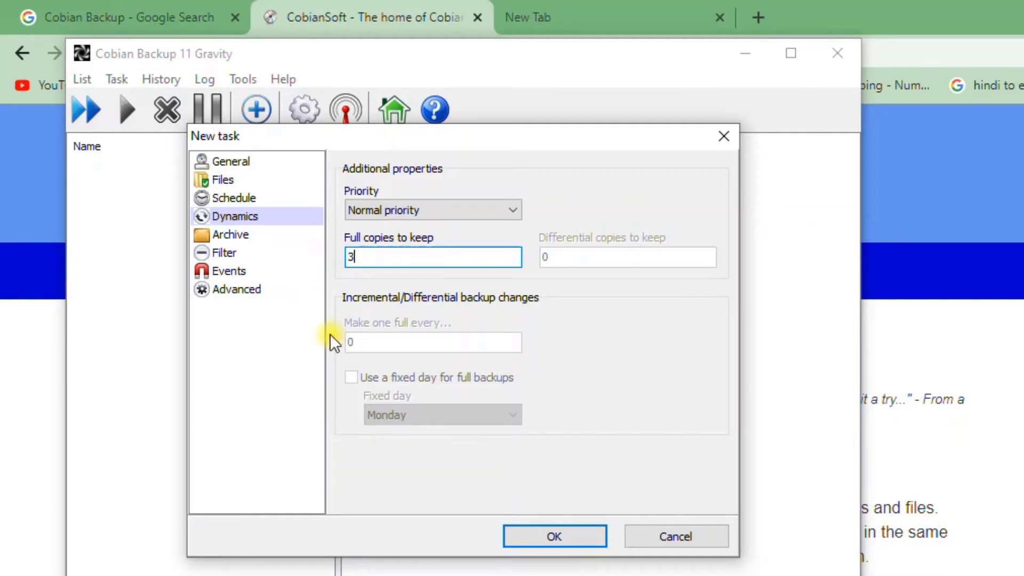
left_click(225, 235)
left_click(433, 216)
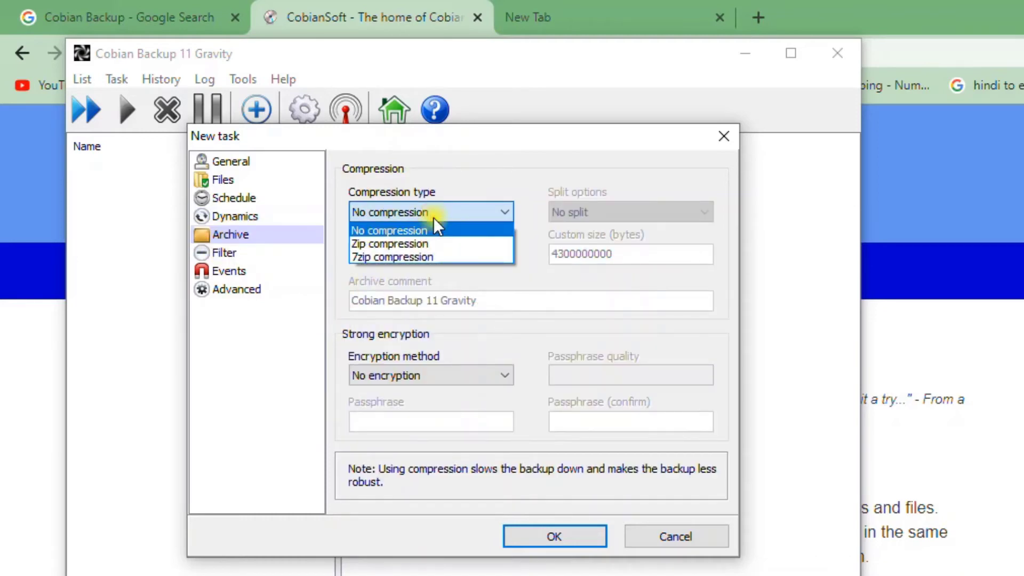
left_click(424, 244)
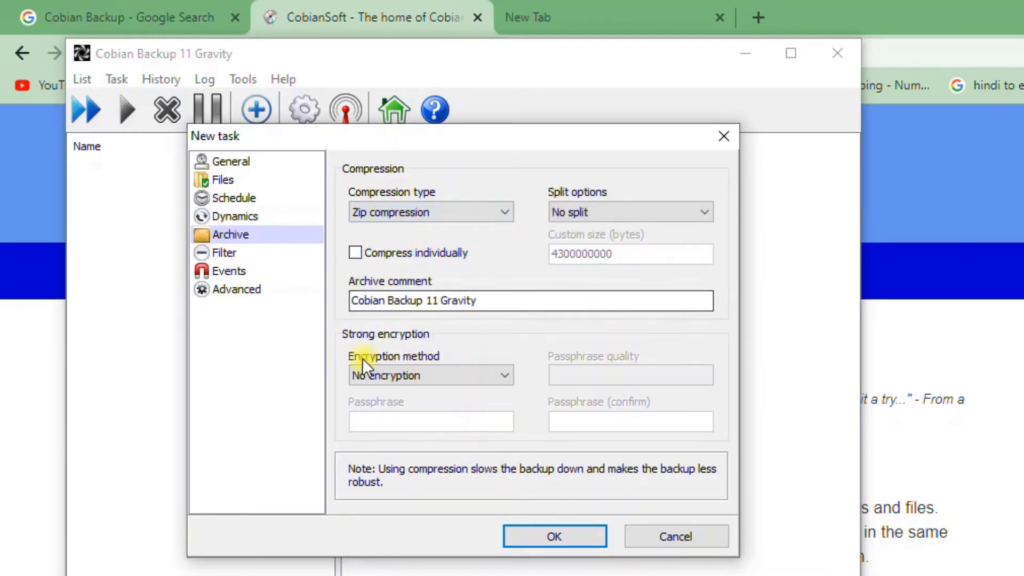
left_click(425, 375)
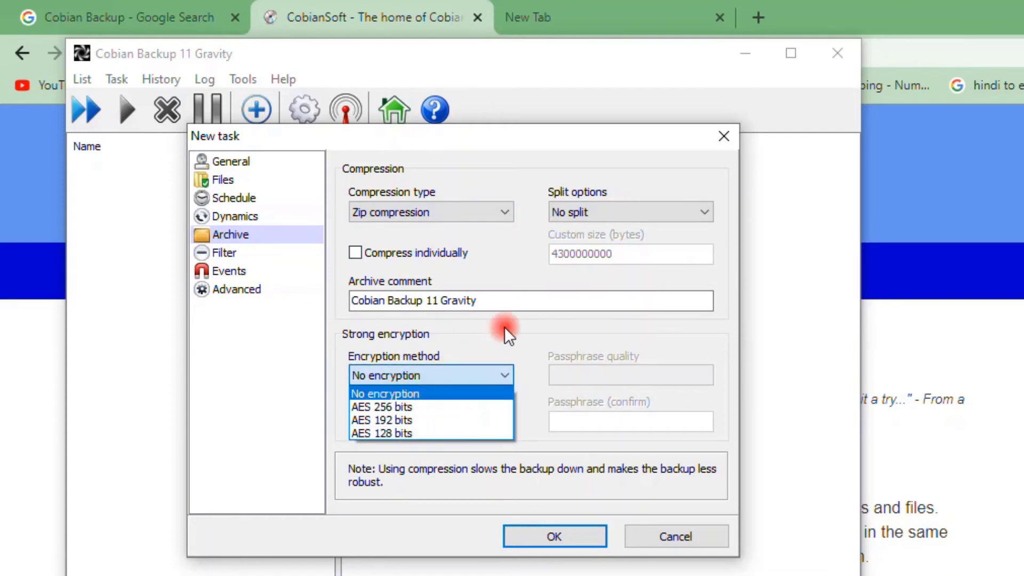
left_click(496, 351)
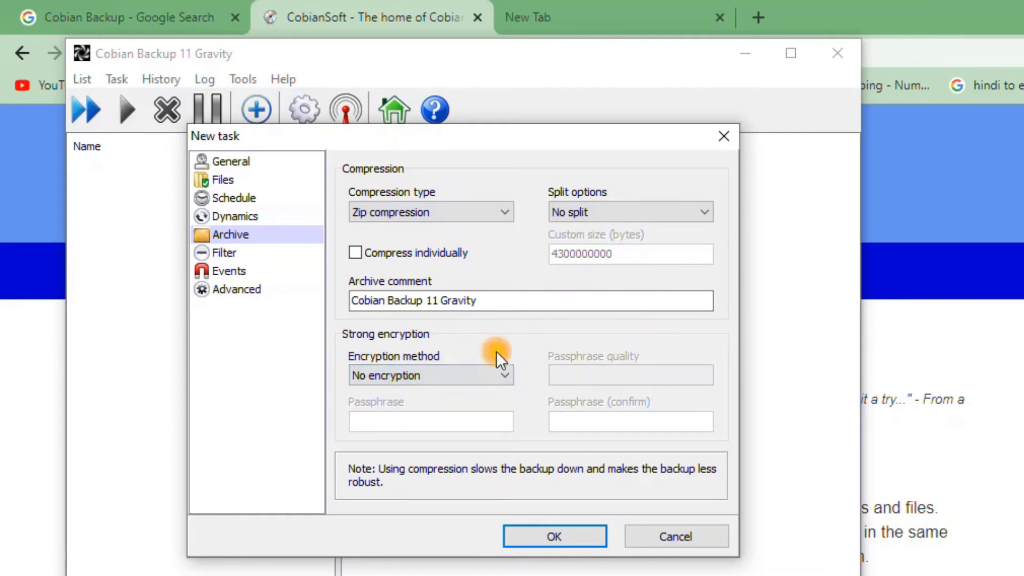
Step: Review the task's filter, advanced and event settings, leave them at their defaults, and save the task
left_click(218, 253)
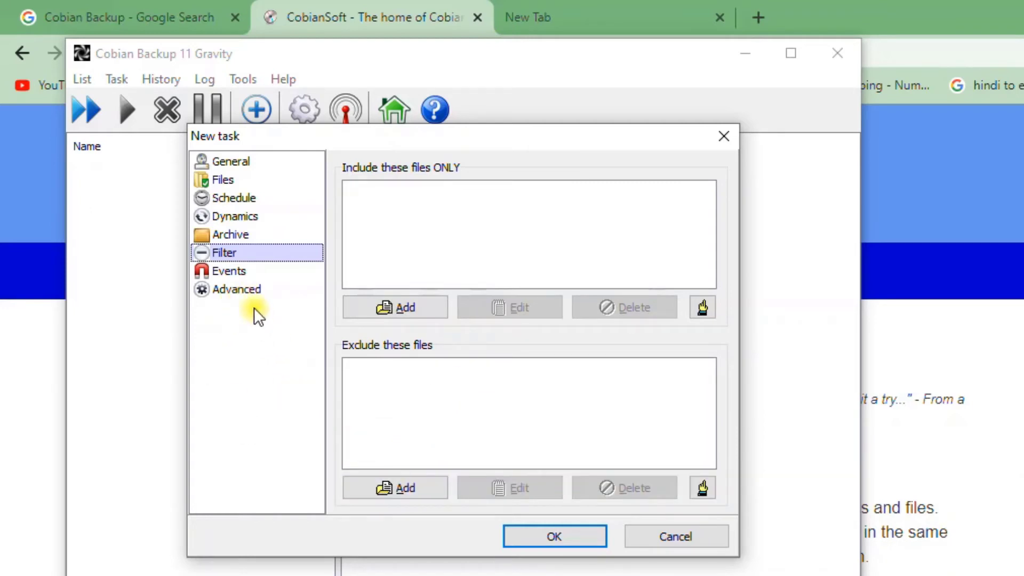
left_click(238, 290)
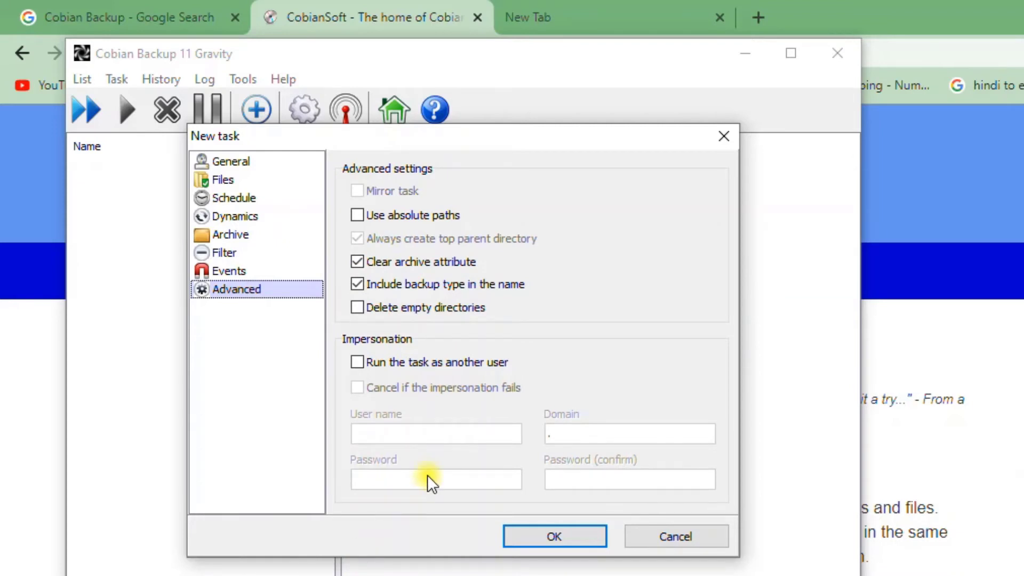
left_click(229, 272)
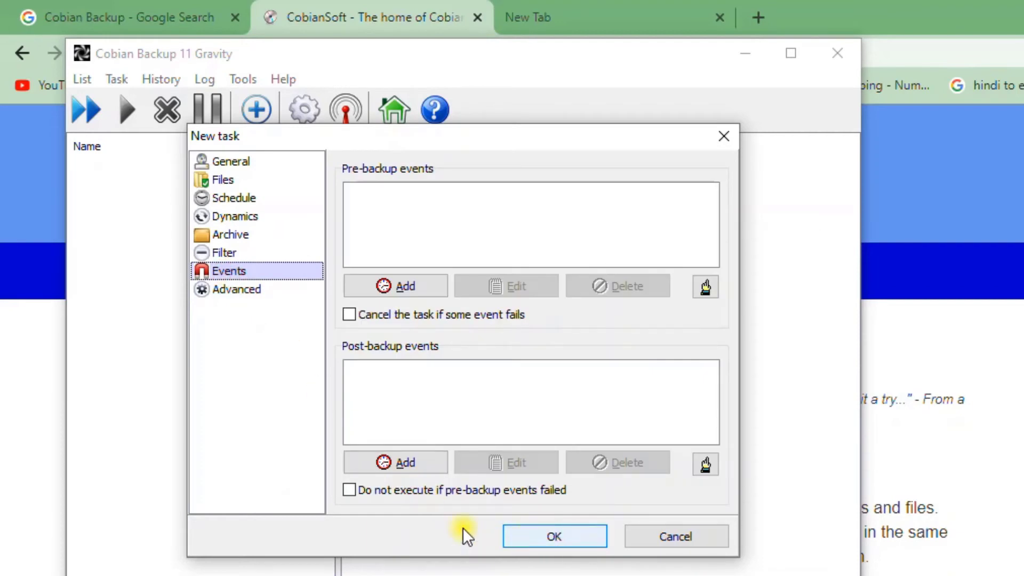
left_click(542, 532)
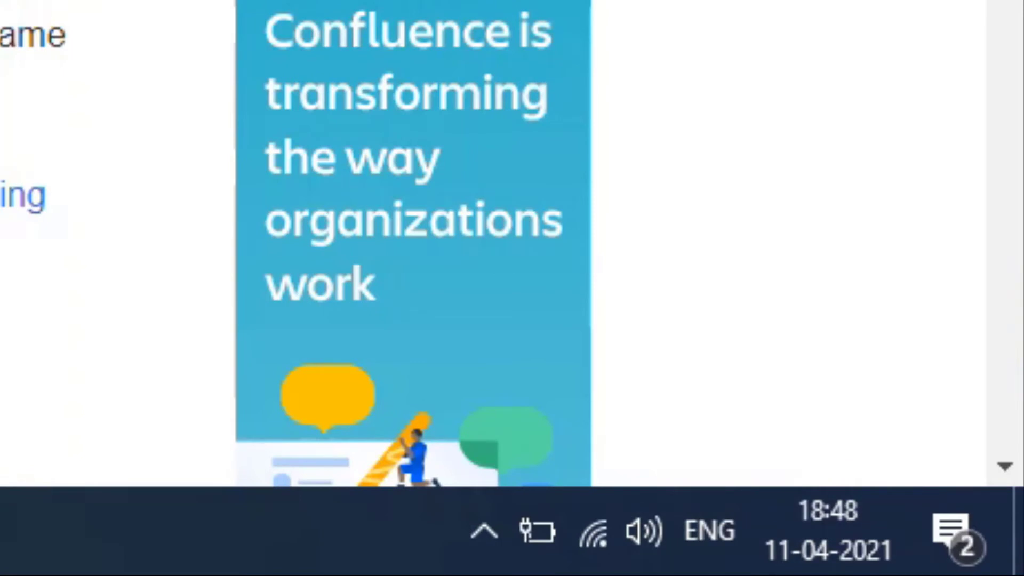
Step: Switch to File Explorer and open the Documents folder in OneDrive - Personal
key("super+Down")
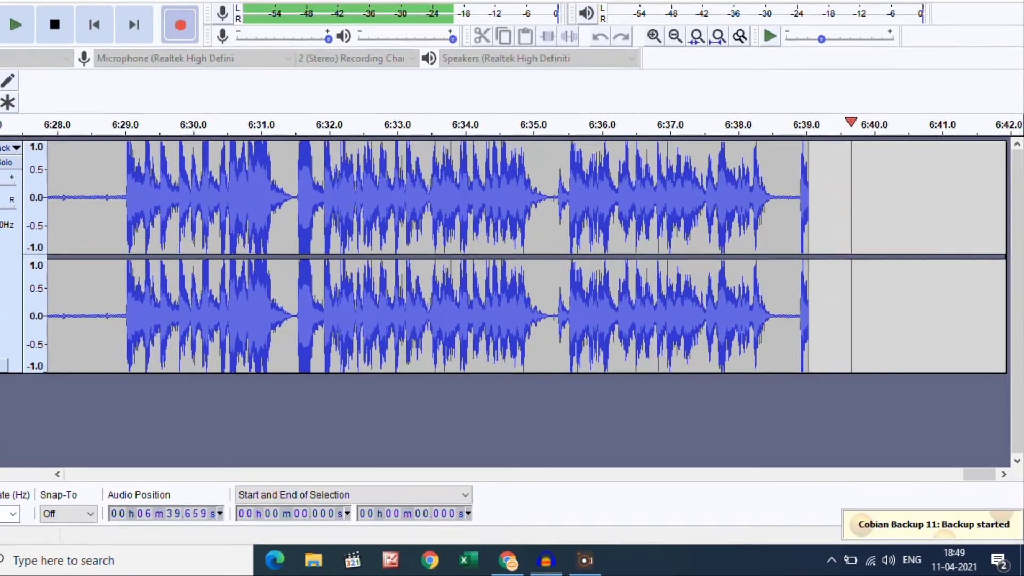
key("super+d")
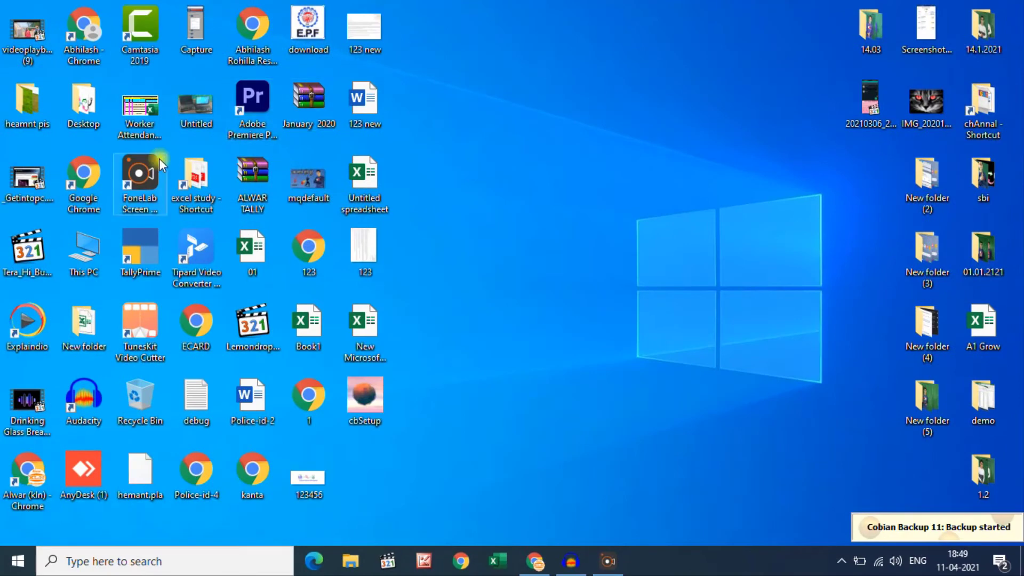
double_click(92, 267)
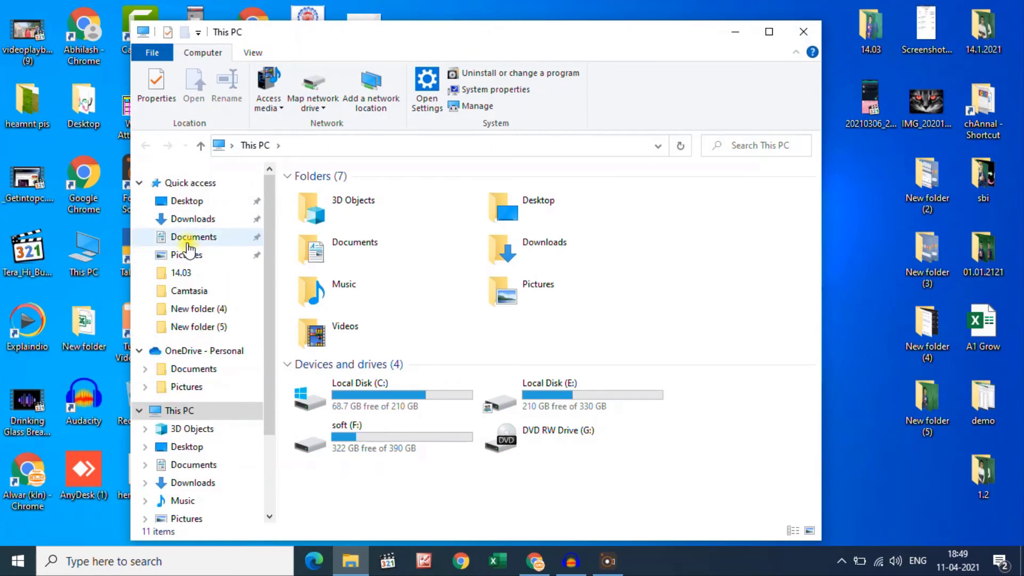
left_click(191, 238)
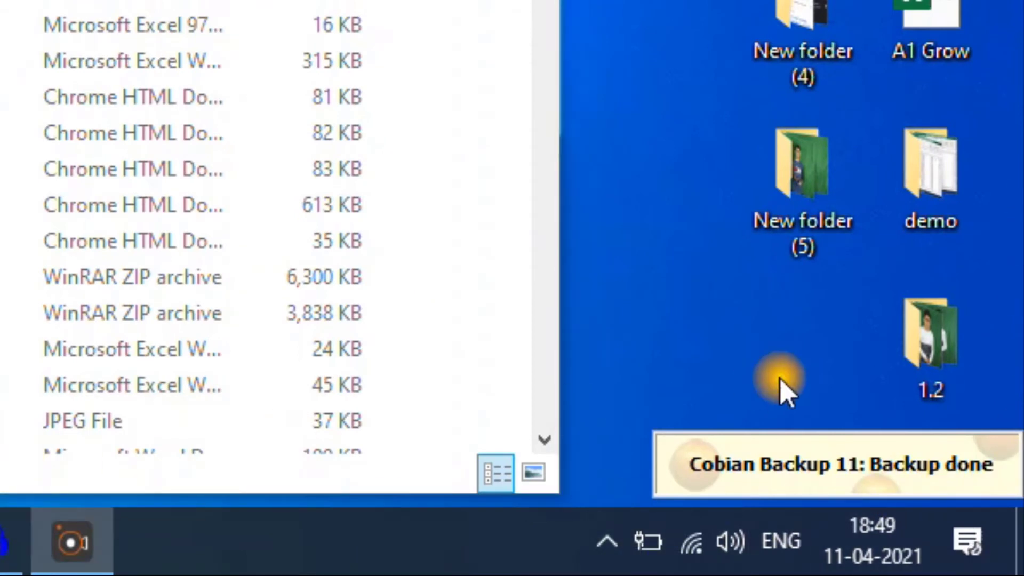
left_click(908, 436)
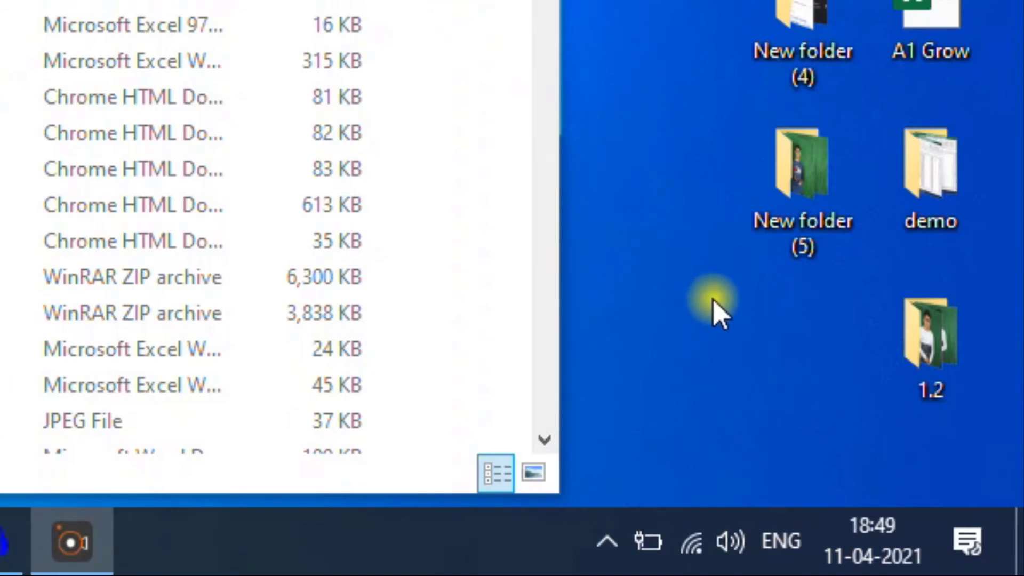
left_click(646, 118)
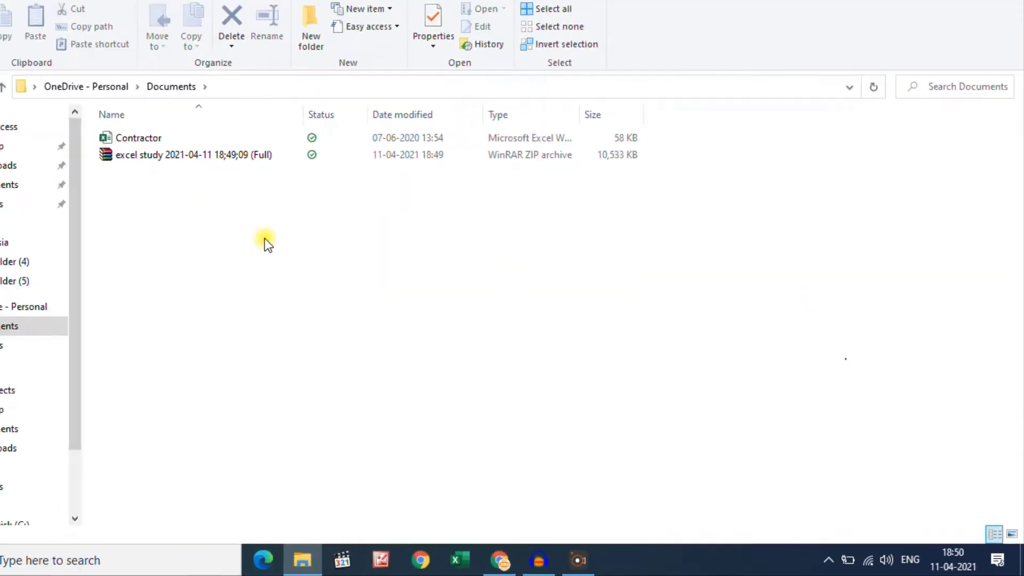
left_click(253, 187)
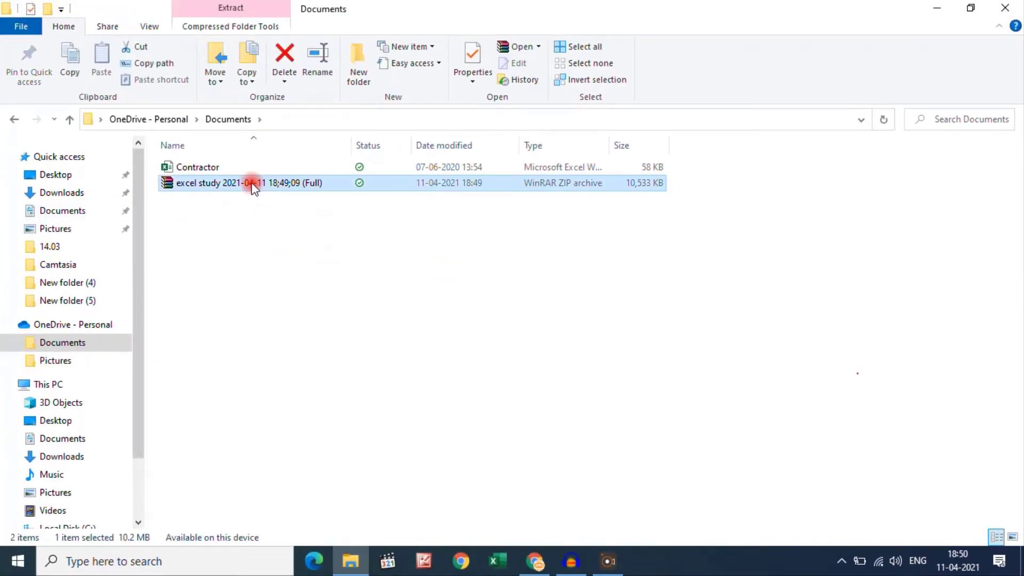
right_click(251, 187)
left_click(297, 222)
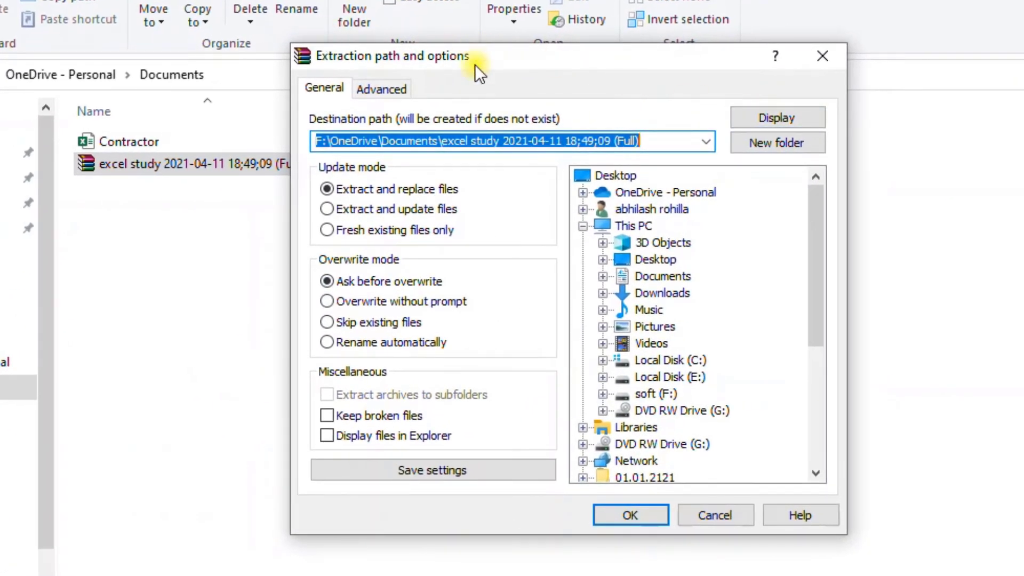
left_click_drag(474, 65, 190, 39)
left_click(337, 495)
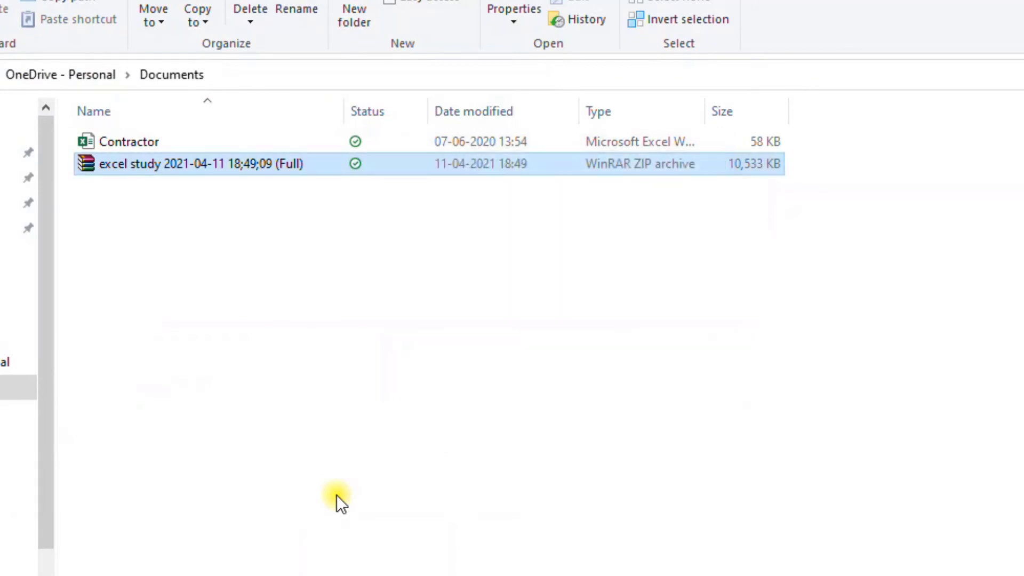
Step: Open the "excel study" folder inside the extracted backup and examine its files, reversing the name sort order
double_click(137, 141)
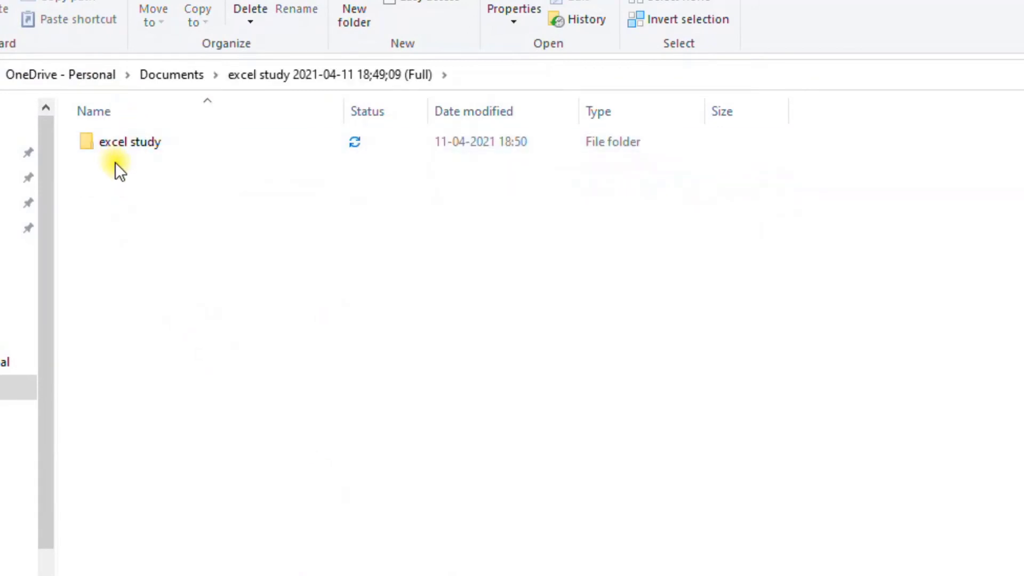
left_click(143, 142)
double_click(145, 141)
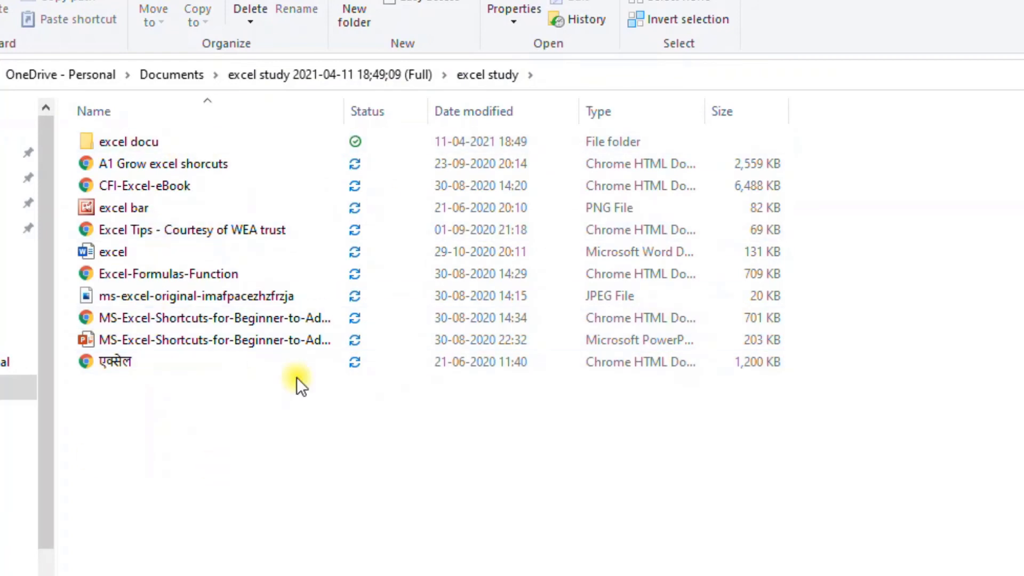
left_click(124, 121)
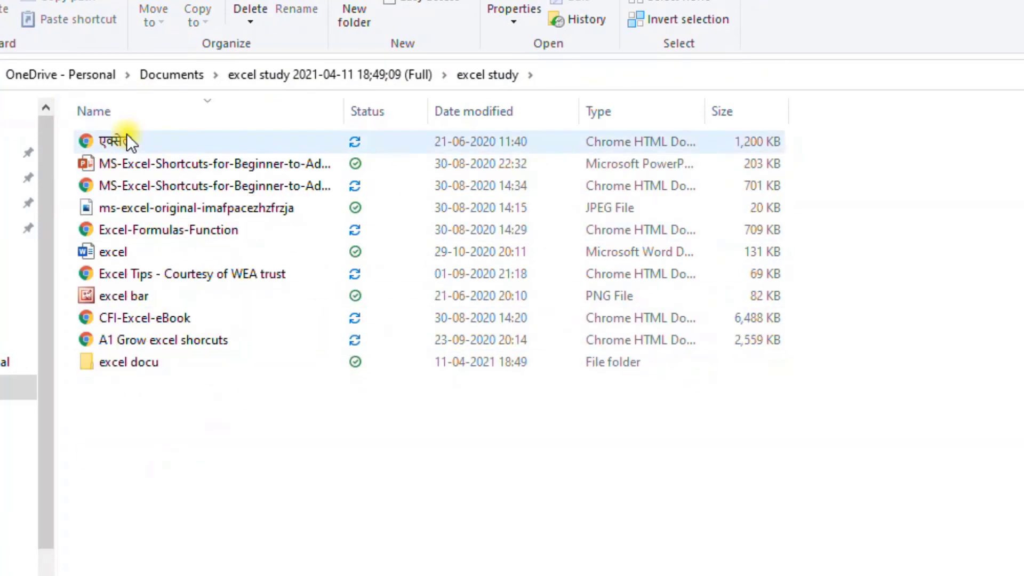
Step: Open the original "excel study" folder on Local Disk (E:) to compare its contents with the backup
scroll(18, 480, "down", 2)
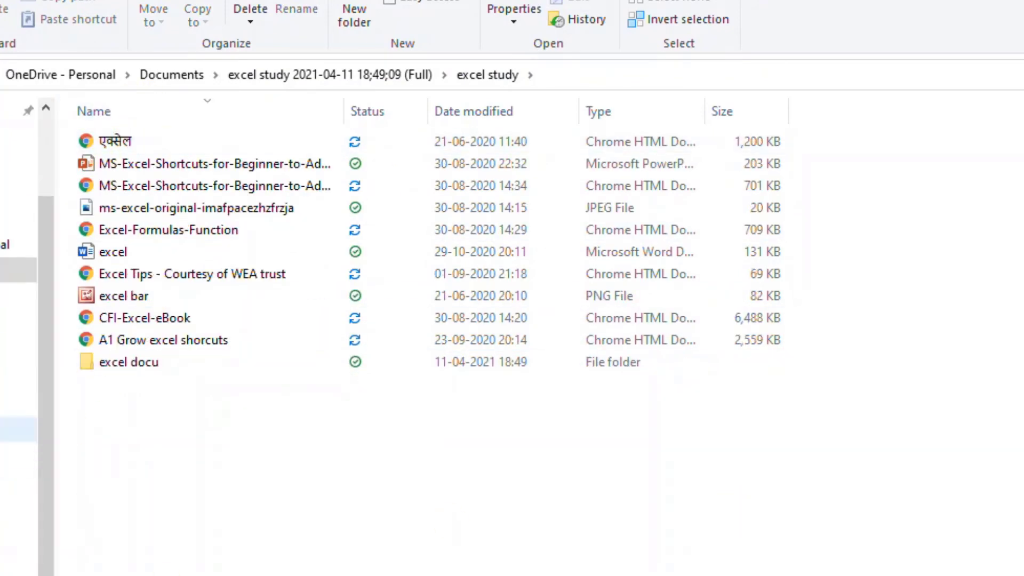
left_click(64, 462)
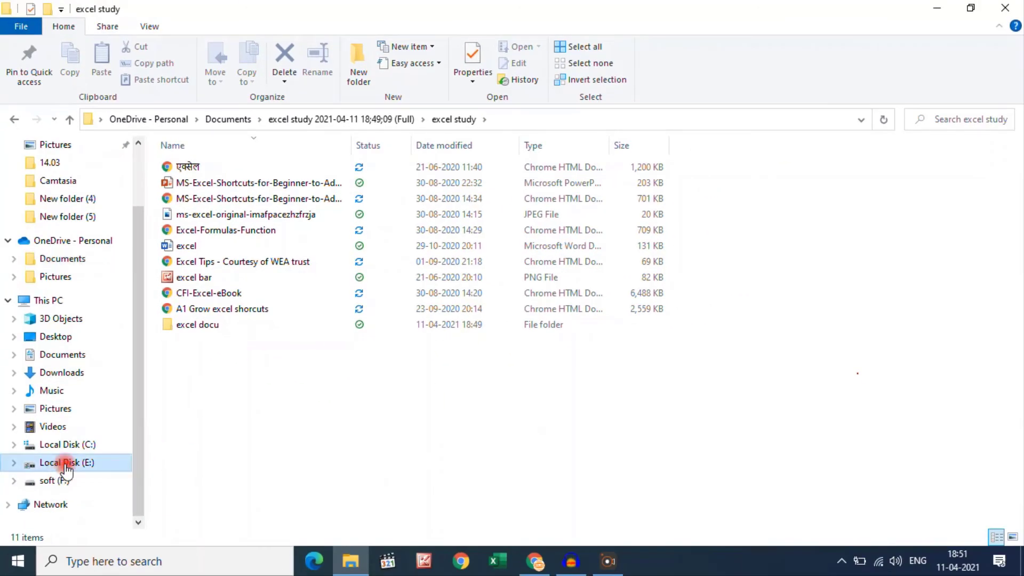
double_click(201, 199)
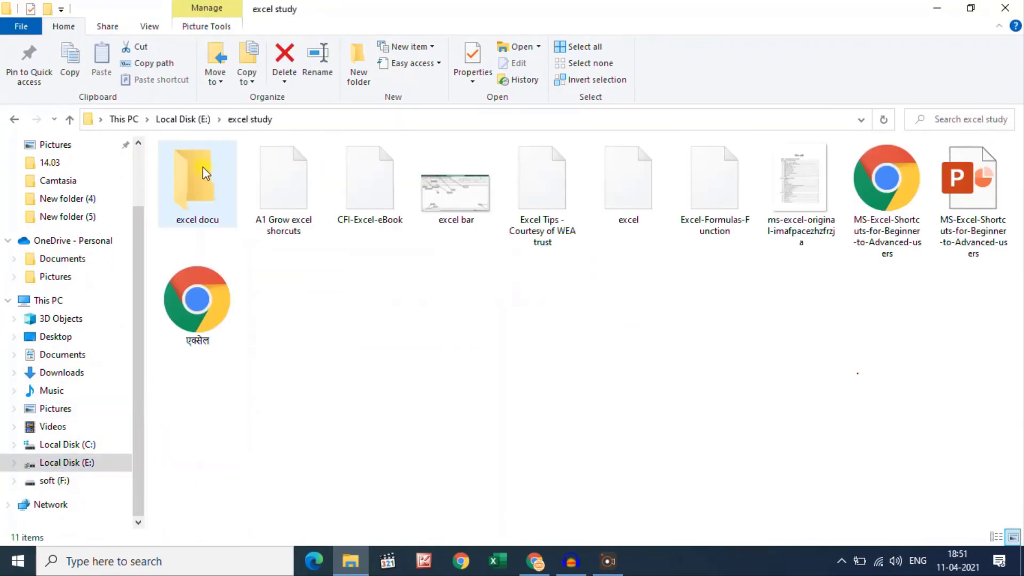
Step: Open the OneDrive folder on the soft (F:) drive and check OneDrive's sync status in the notification area
left_click(53, 481)
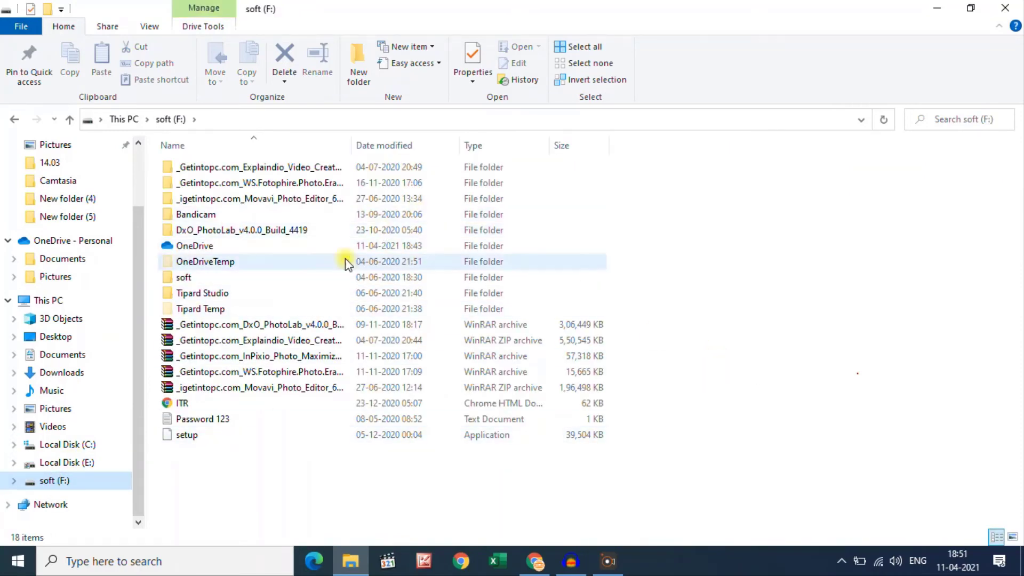
left_click(243, 247)
double_click(243, 247)
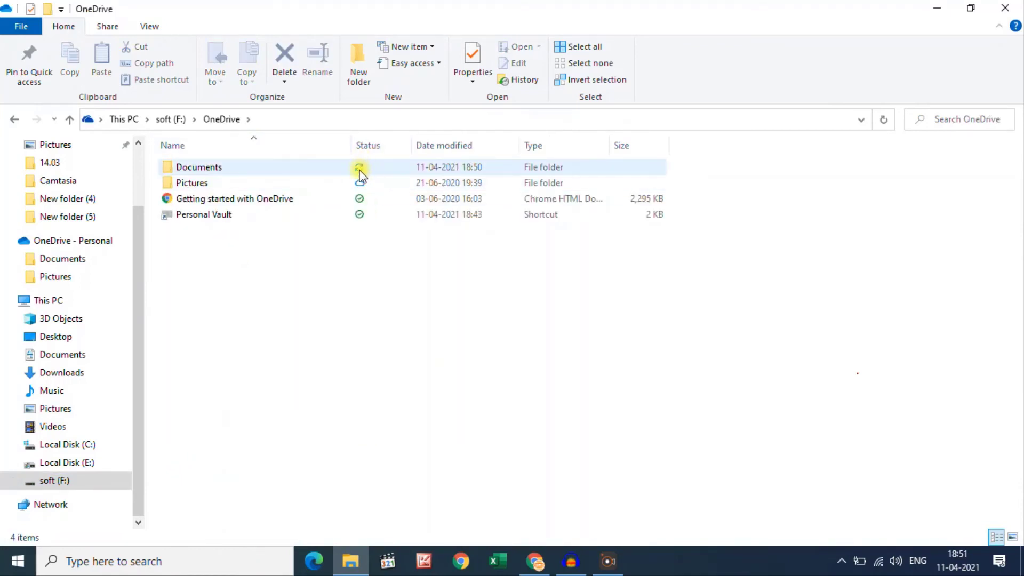
left_click(842, 561)
mouse_move(853, 504)
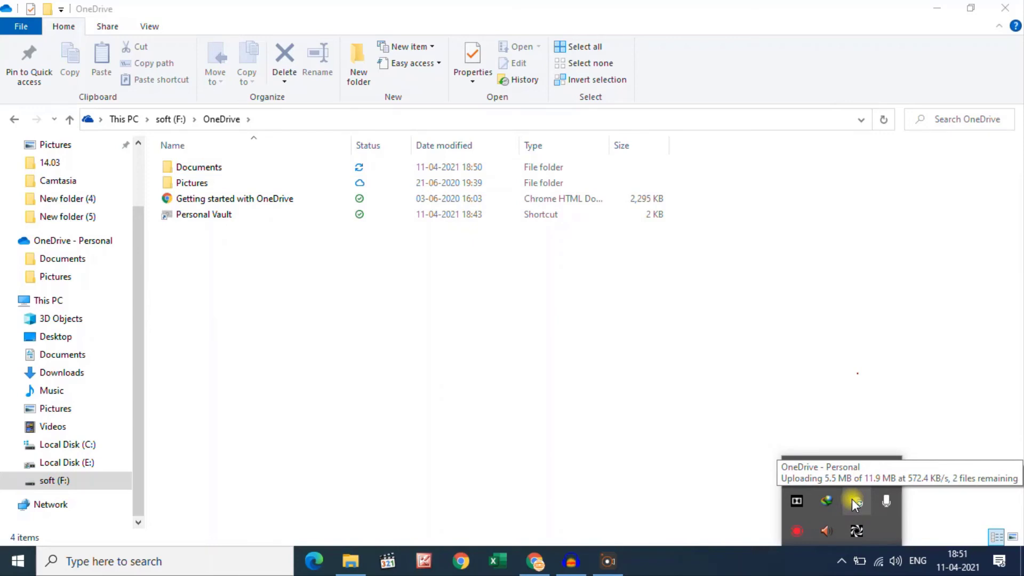
left_click(723, 265)
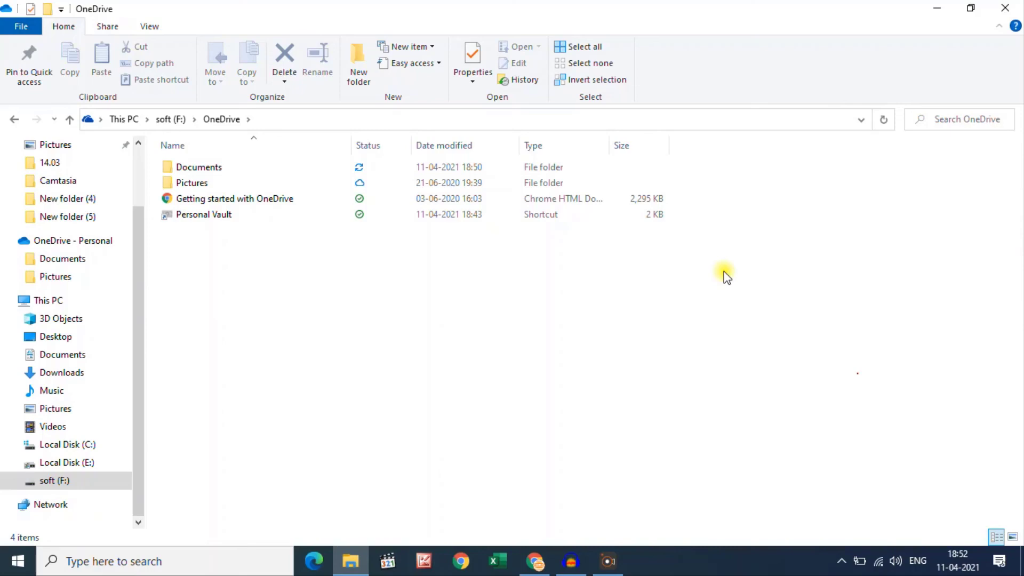
Step: Switch to Chrome and search Google for "a1grow" in the empty new tab
left_click(535, 561)
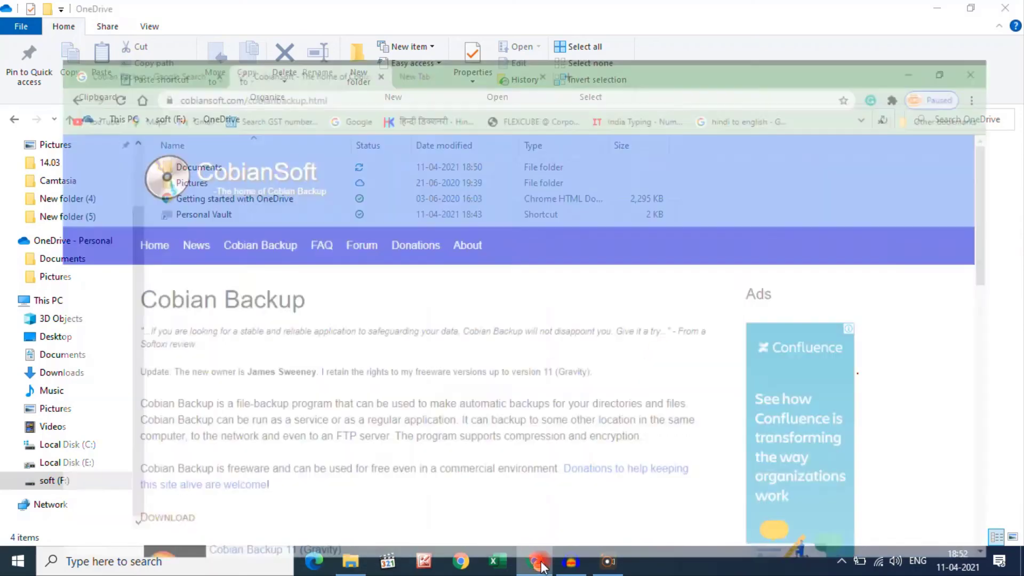
left_click(421, 10)
left_click(328, 43)
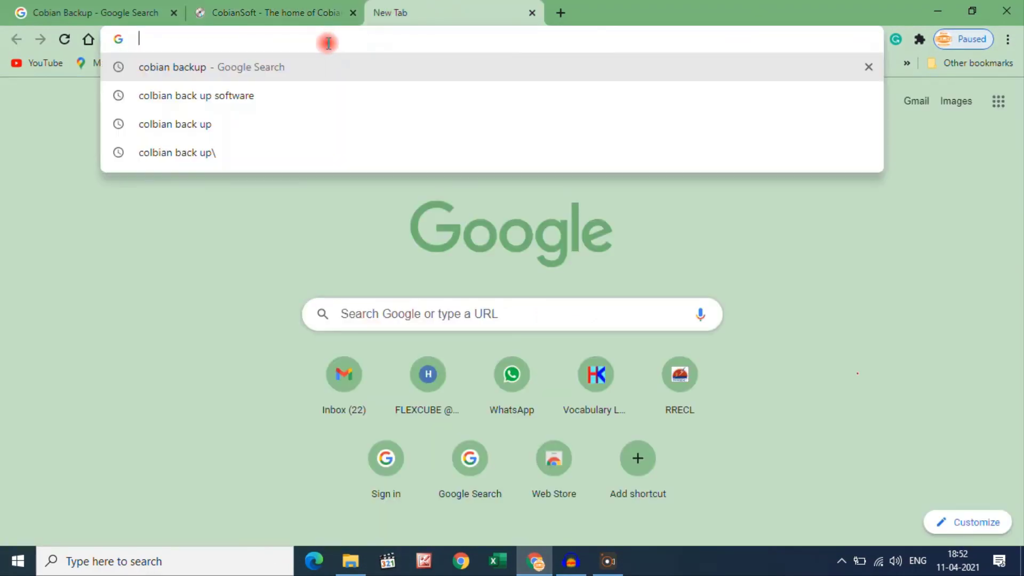
type("a1")
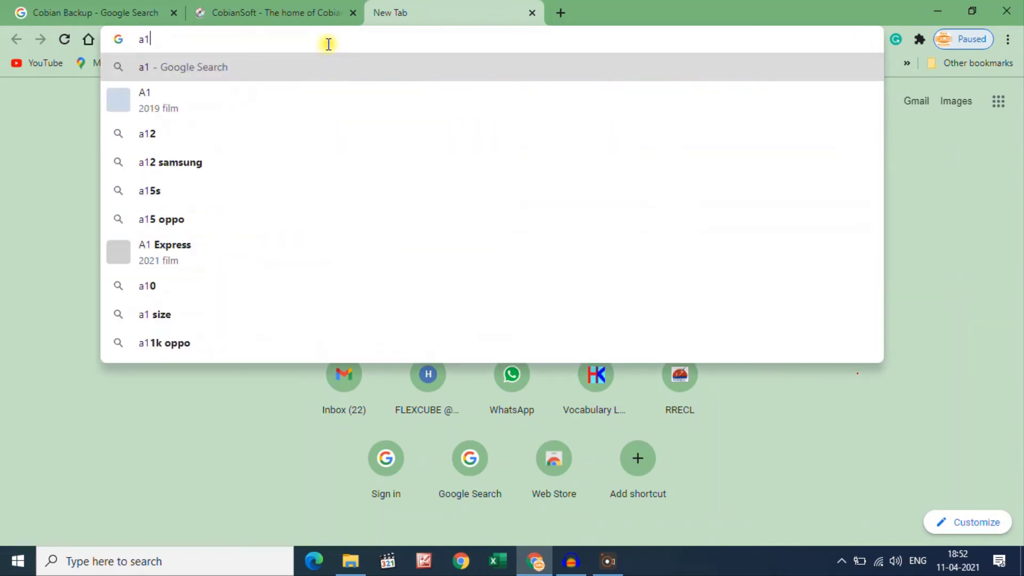
type("grow")
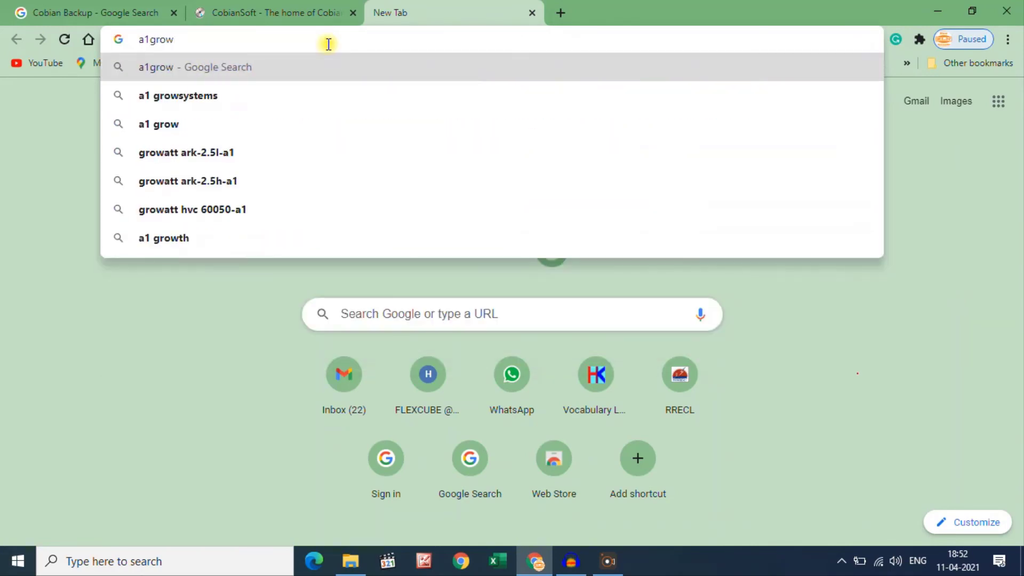
key("Return")
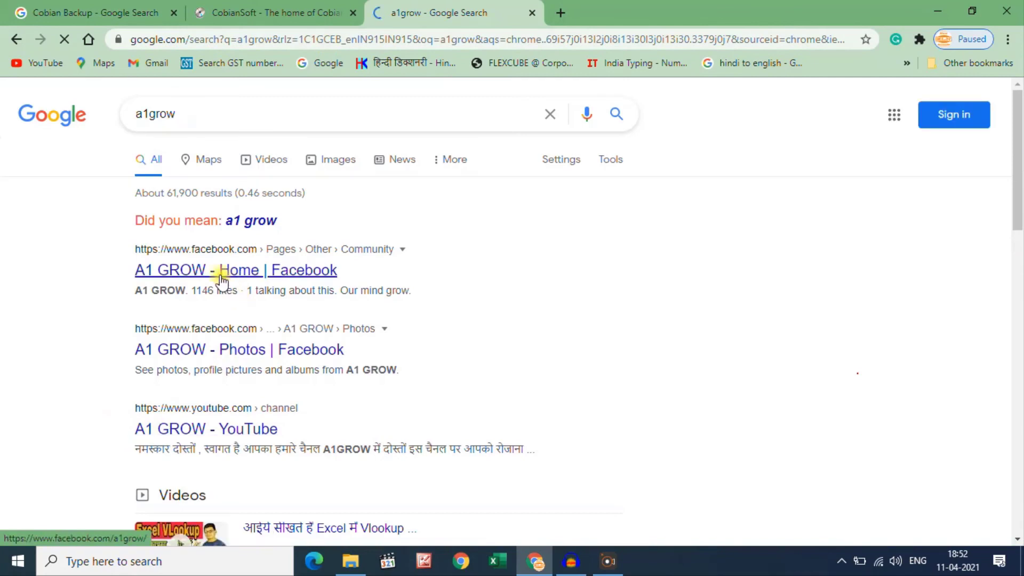
Step: Open the A1 GROW YouTube channel by way of its Excel Vlookup video in the search results and try to subscribe
scroll(221, 280, "down", 3)
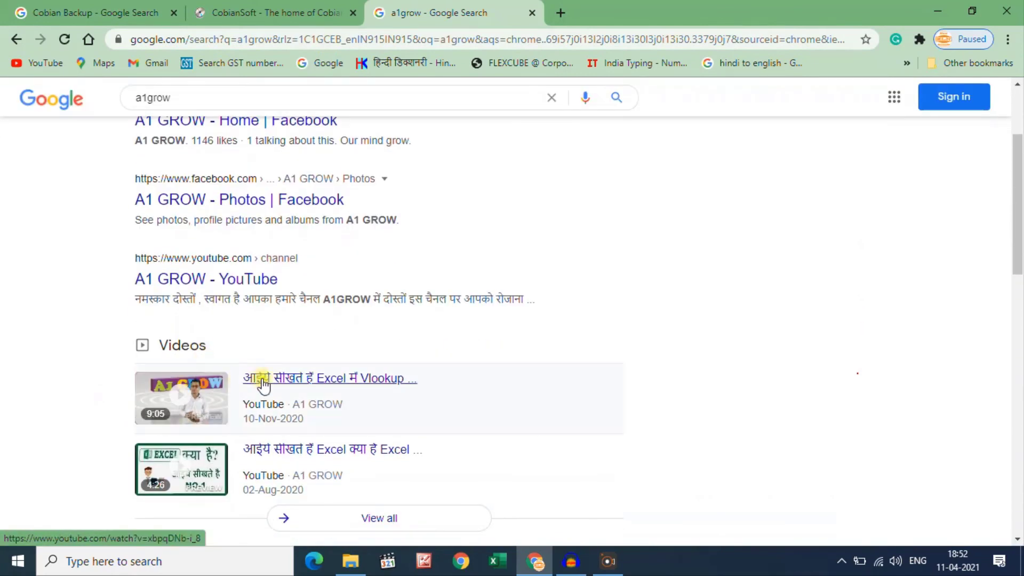
left_click(283, 378)
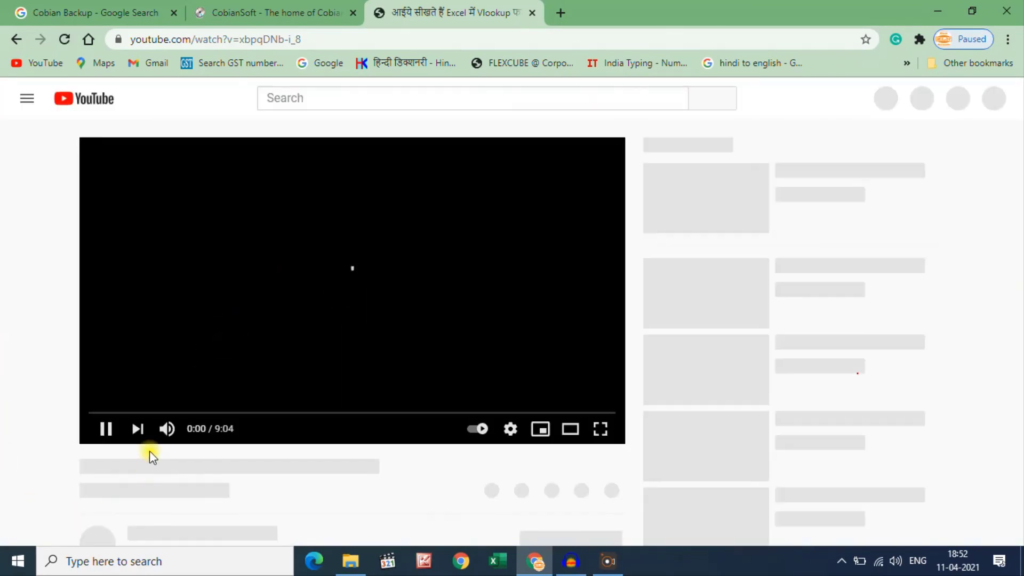
key("alt+Left")
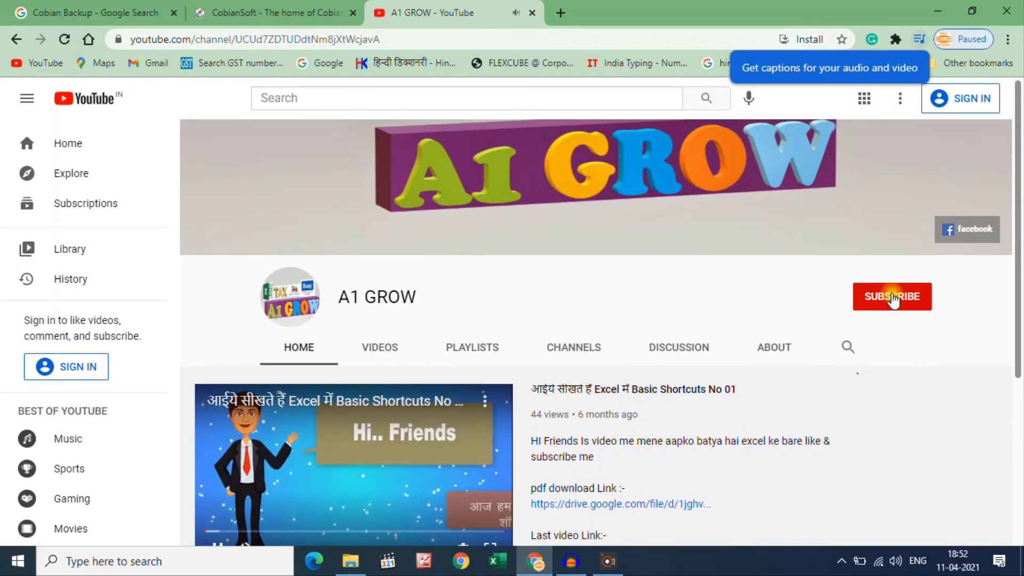
left_click(894, 299)
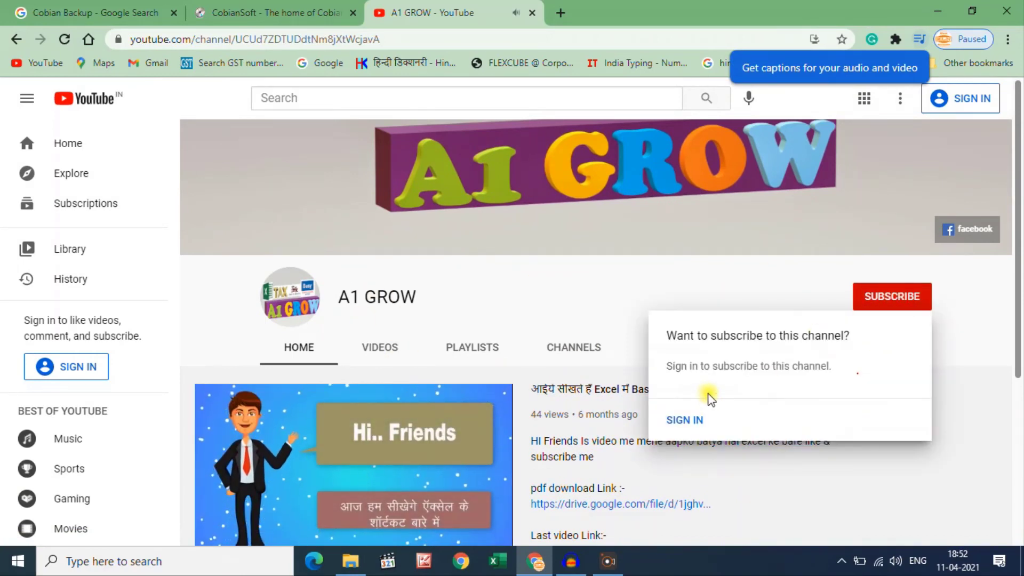